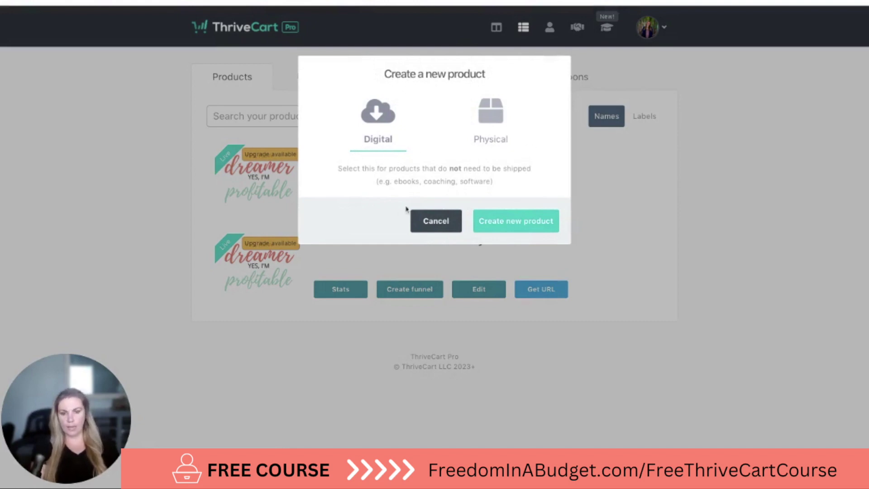
Create a new Digital product from the products list
{"action": "left_click", "coordinate": [515, 221]}
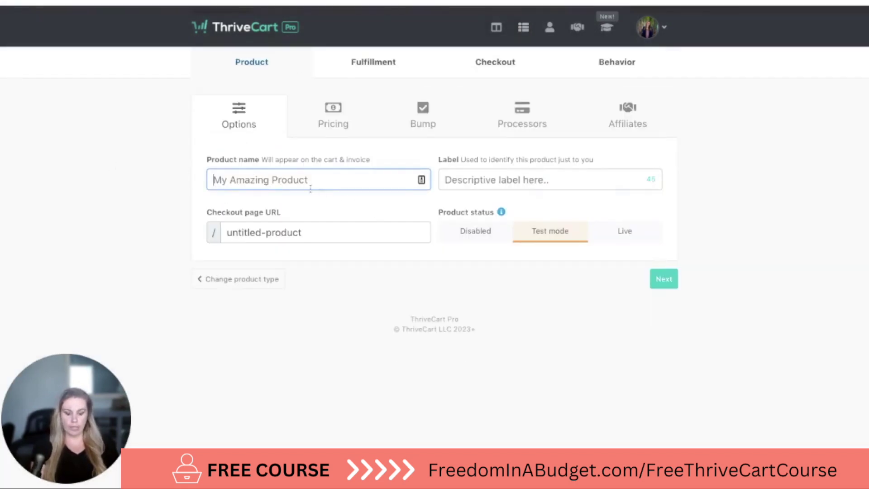
Paste the online course title as the product name and begin typing the label 'ThriveCart Course'
{"action": "key", "text": "ctrl+v"}
{"action": "left_click", "coordinate": [460, 176]}
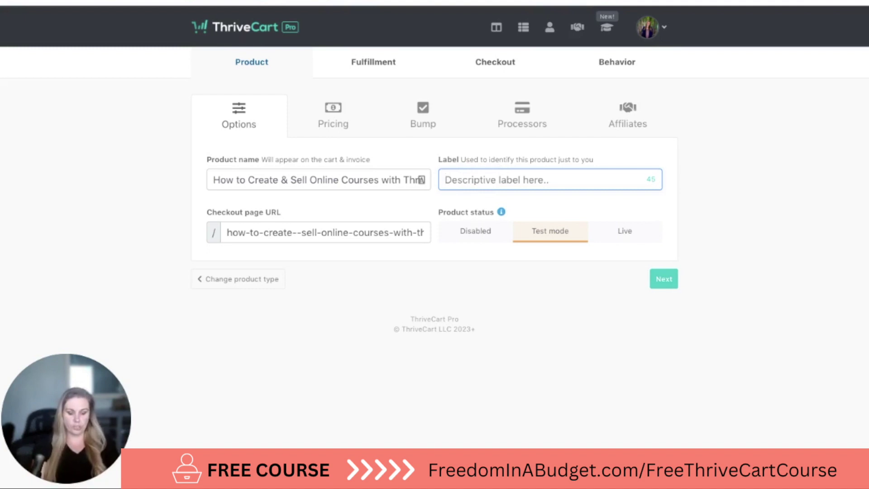
{"action": "type", "text": "Thr"}
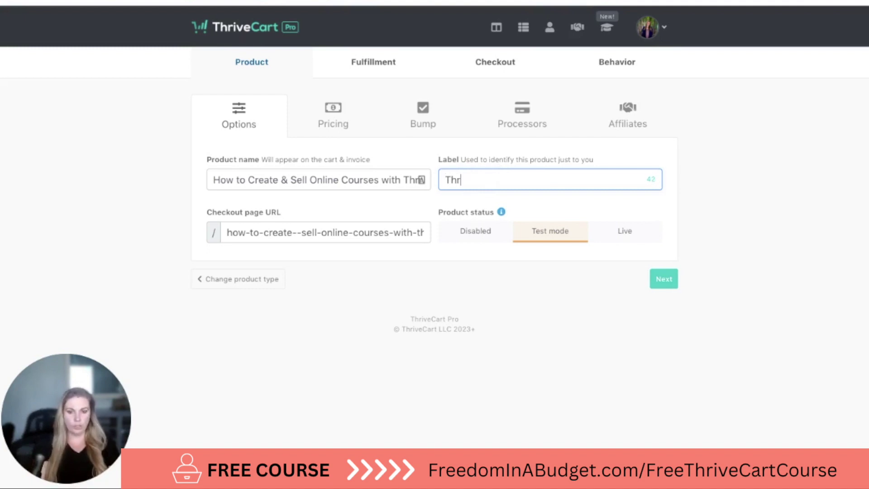
{"action": "type", "text": "iveCart Course"}
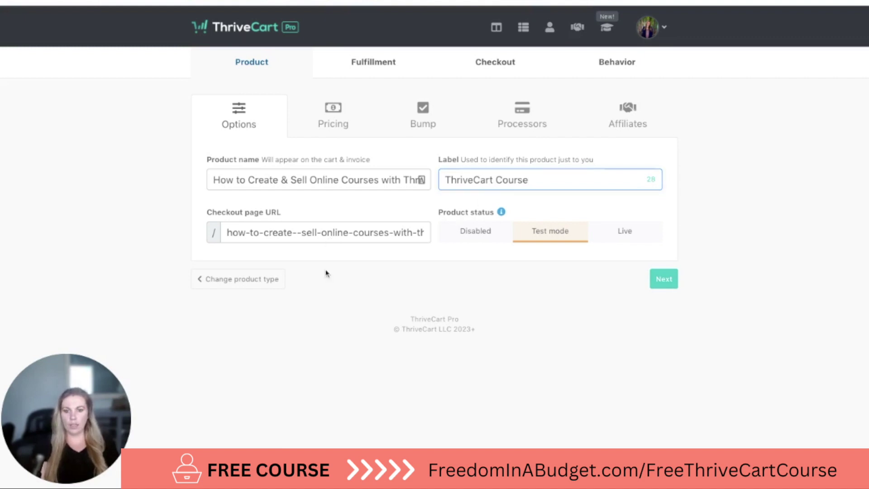
Delete the extra hyphen in the checkout URL slug and select part of the slug for trimming
{"action": "left_click", "coordinate": [298, 235]}
{"action": "key", "text": "BackSpace"}
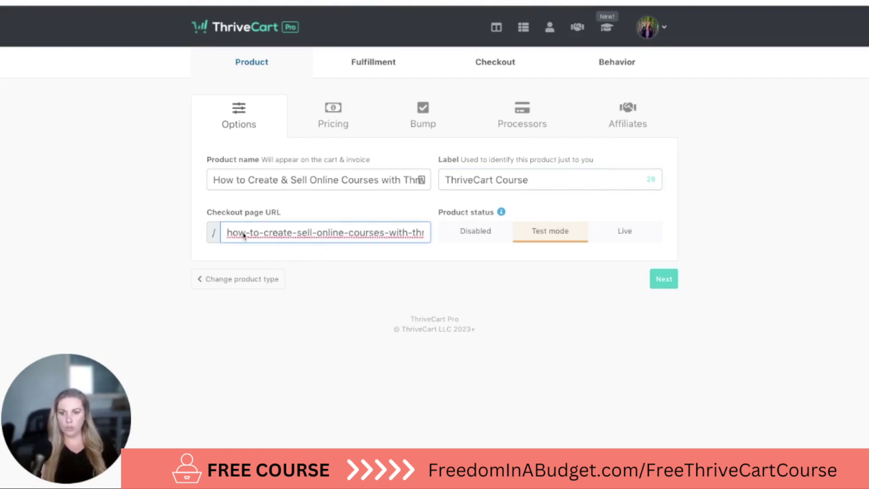
{"action": "left_click", "coordinate": [252, 236], "text": "shift"}
{"action": "key", "text": "shift+End"}
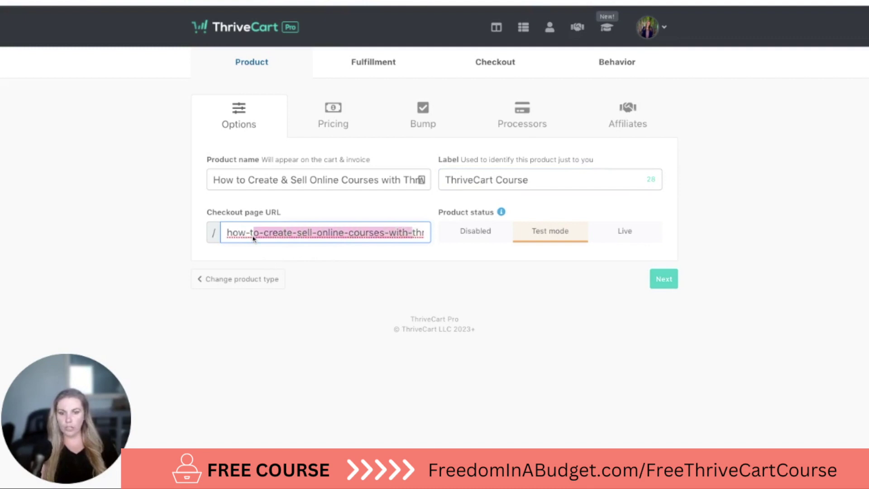
{"action": "left_click", "coordinate": [423, 264]}
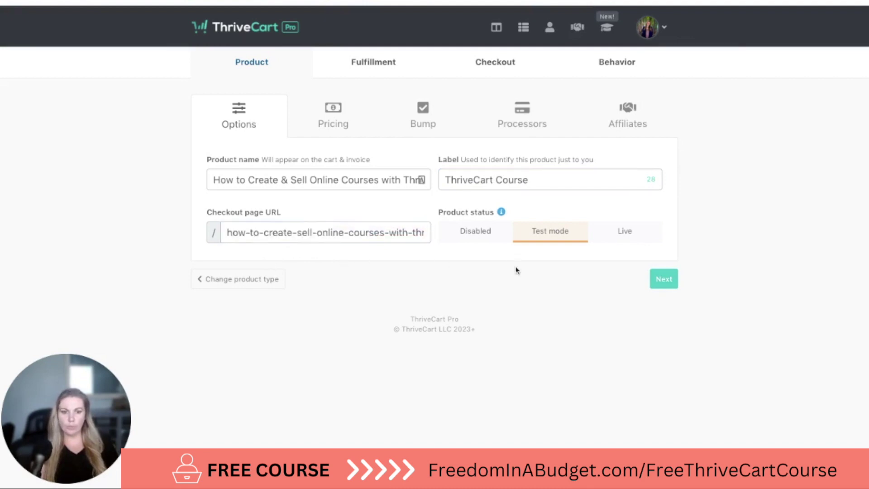
{"action": "left_click", "coordinate": [310, 236]}
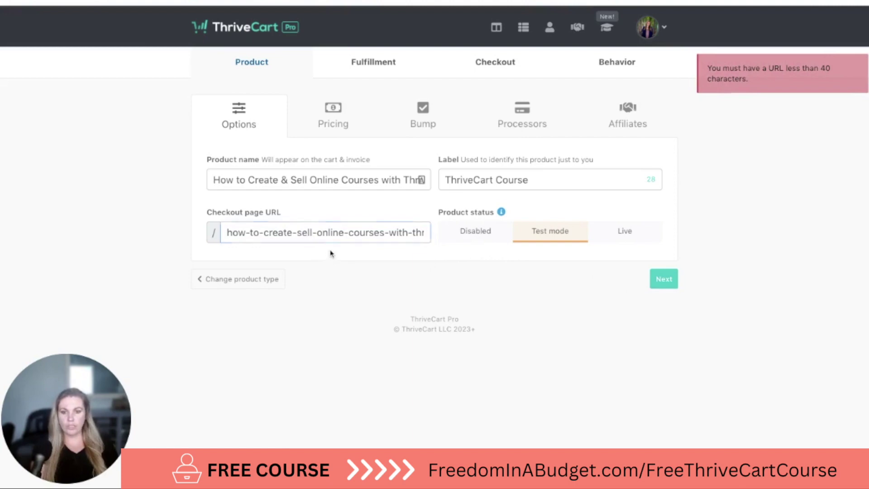
{"action": "left_click", "coordinate": [332, 233]}
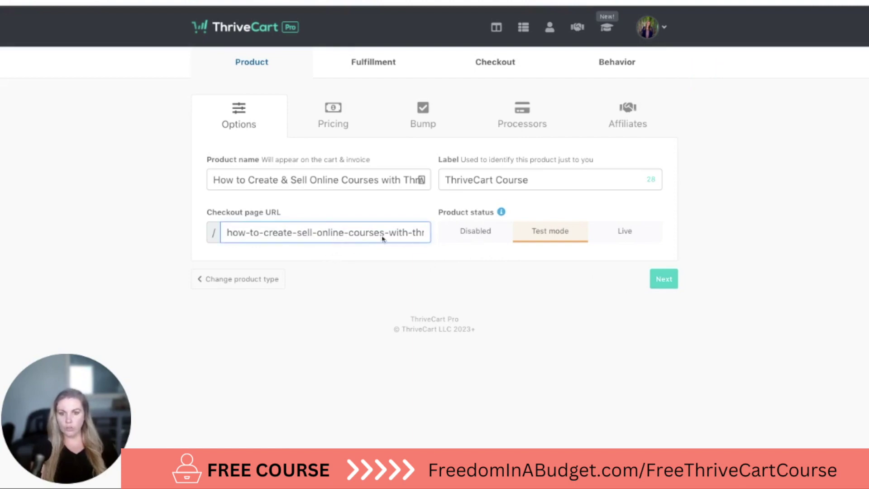
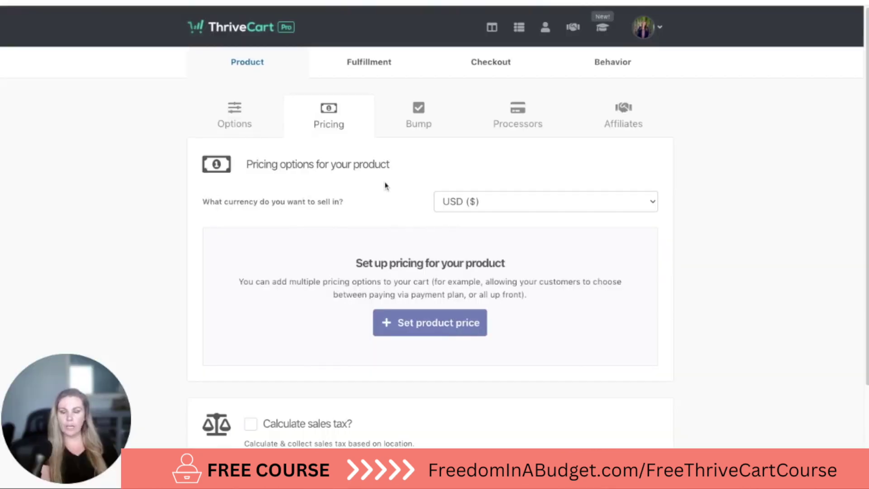
Scroll down the Pricing tab to the pricing, sales tax and payment notification sections
{"action": "scroll", "coordinate": [285, 232], "scroll_direction": "down", "scroll_amount": 1}
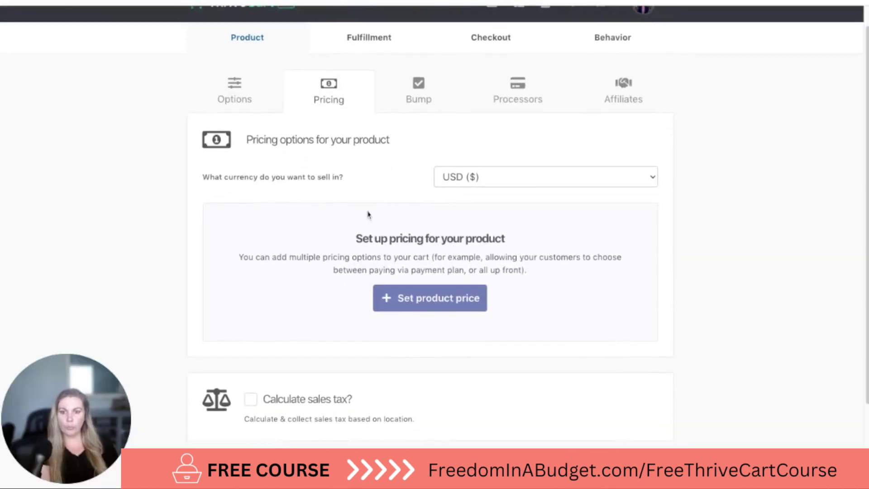
{"action": "scroll", "coordinate": [369, 218], "scroll_direction": "down", "scroll_amount": 3}
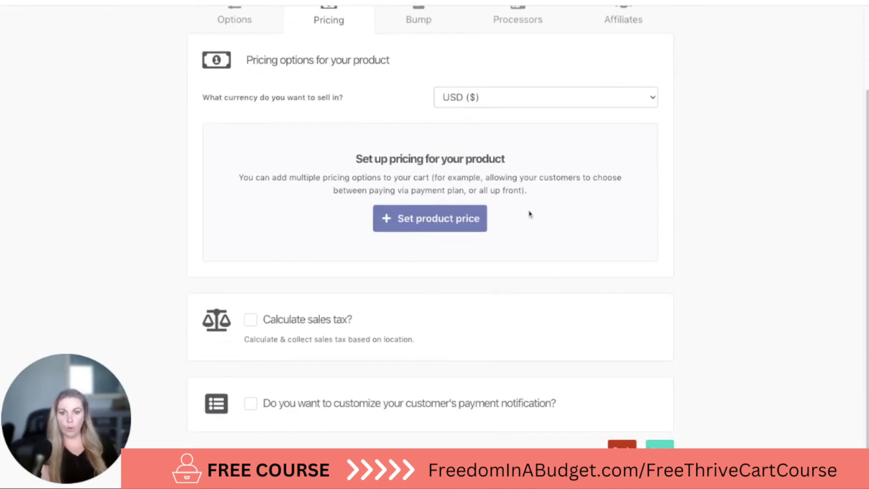
Save a $199.00 one-time fee pricing option with no trial and unlimited quantity
{"action": "left_click", "coordinate": [452, 220]}
{"action": "left_click", "coordinate": [335, 120]}
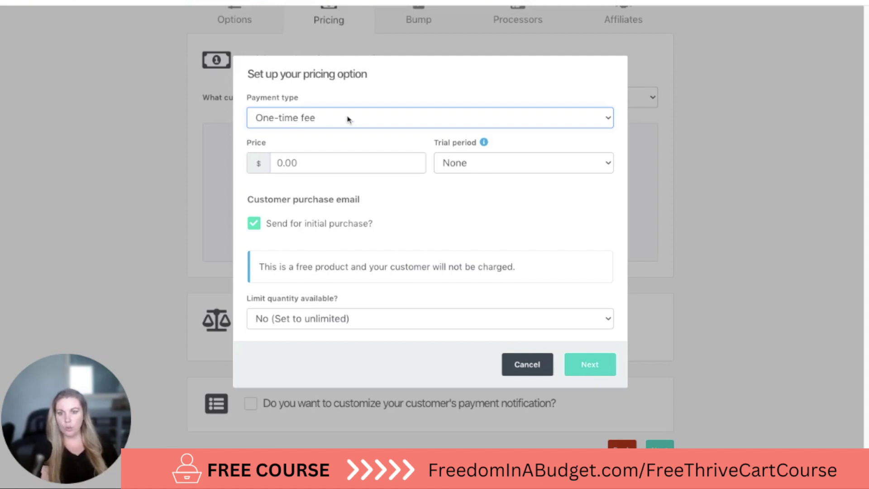
{"action": "left_click", "coordinate": [343, 161]}
{"action": "type", "text": "199"}
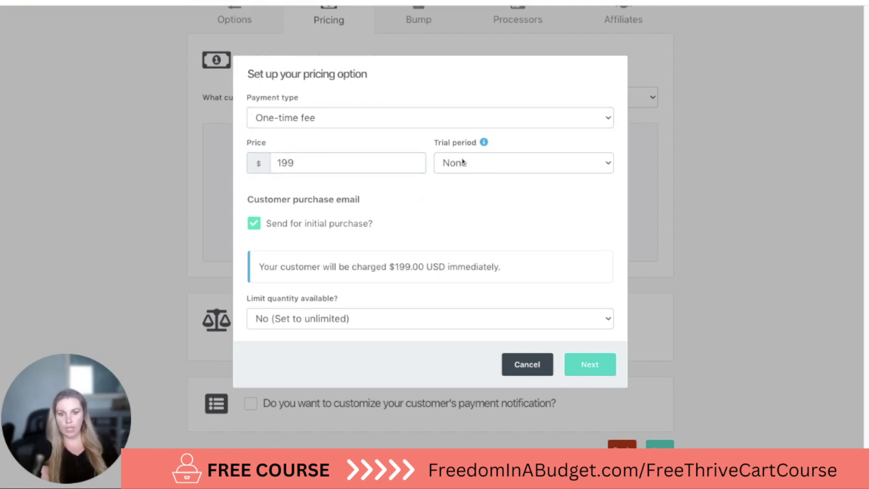
{"action": "left_click", "coordinate": [499, 161]}
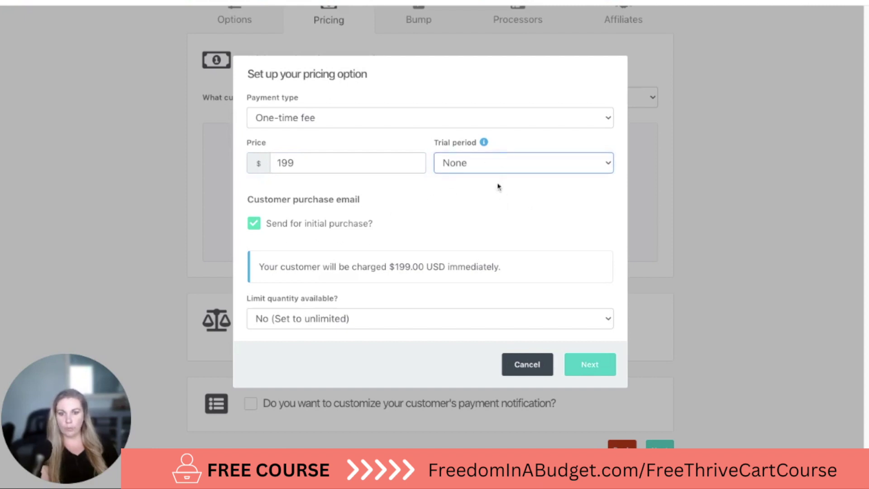
{"action": "left_click", "coordinate": [485, 143]}
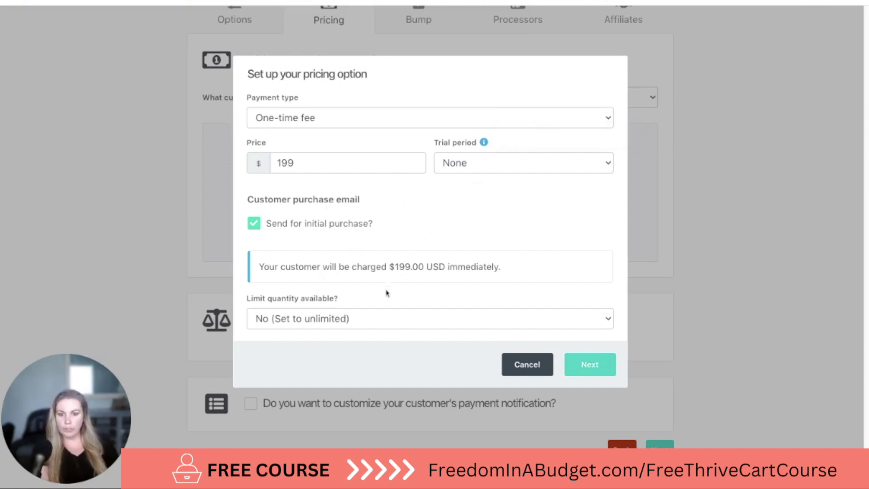
{"action": "left_click", "coordinate": [374, 324]}
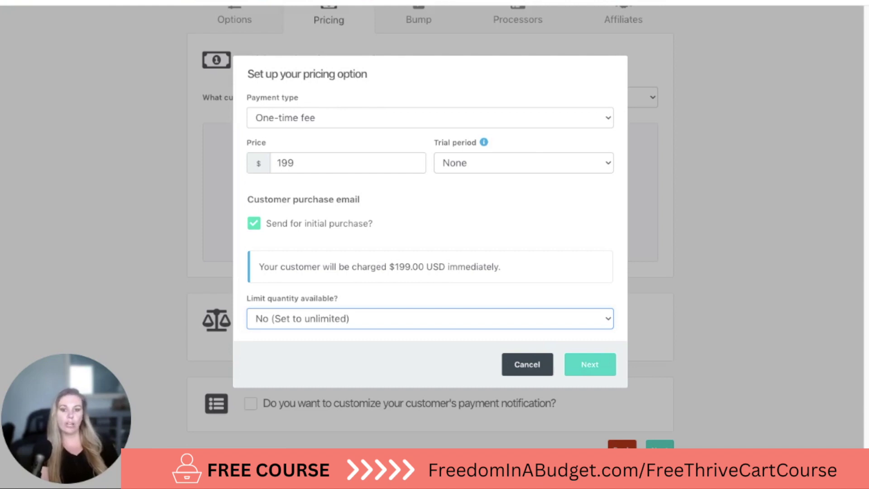
{"action": "left_click", "coordinate": [415, 204]}
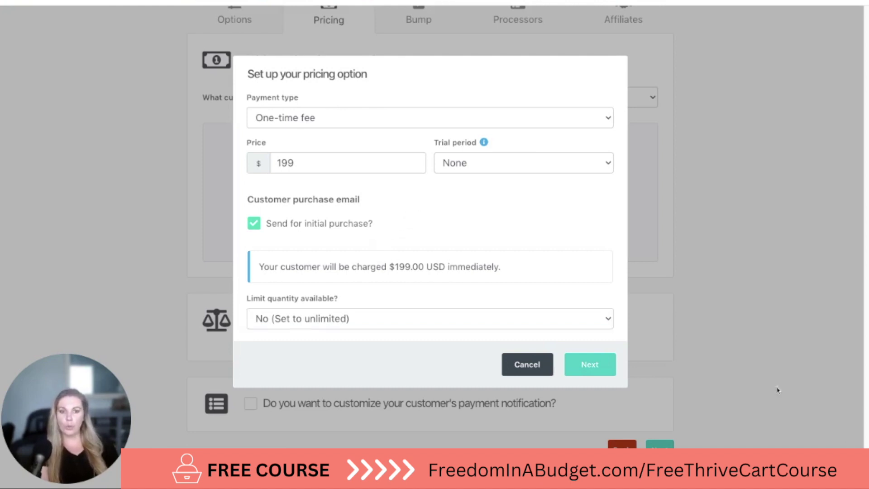
{"action": "left_click", "coordinate": [591, 368]}
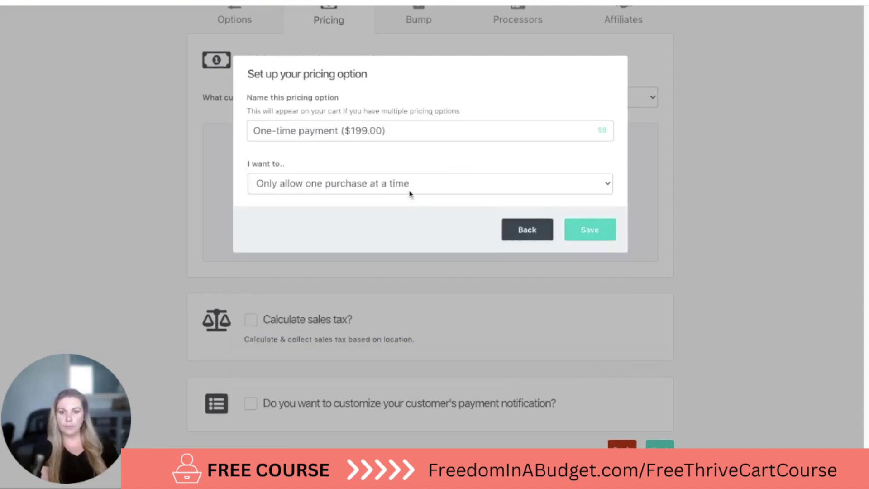
{"action": "left_click", "coordinate": [591, 231]}
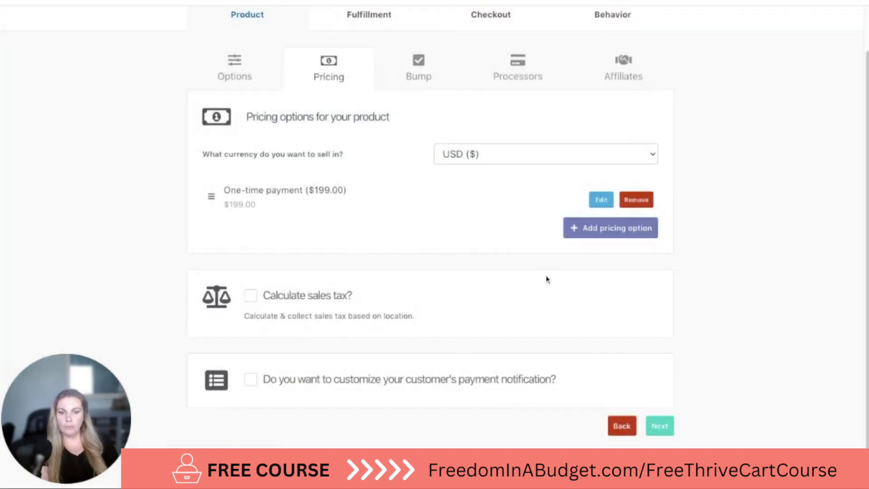
Save a second pricing option as Split pay of 3 payments of $75.00
{"action": "left_click", "coordinate": [650, 233]}
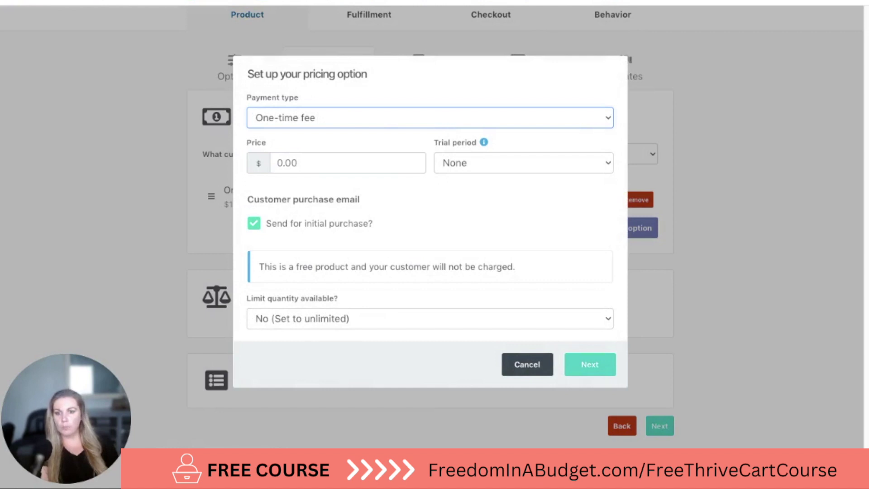
{"action": "left_click", "coordinate": [422, 154]}
{"action": "left_click", "coordinate": [327, 165]}
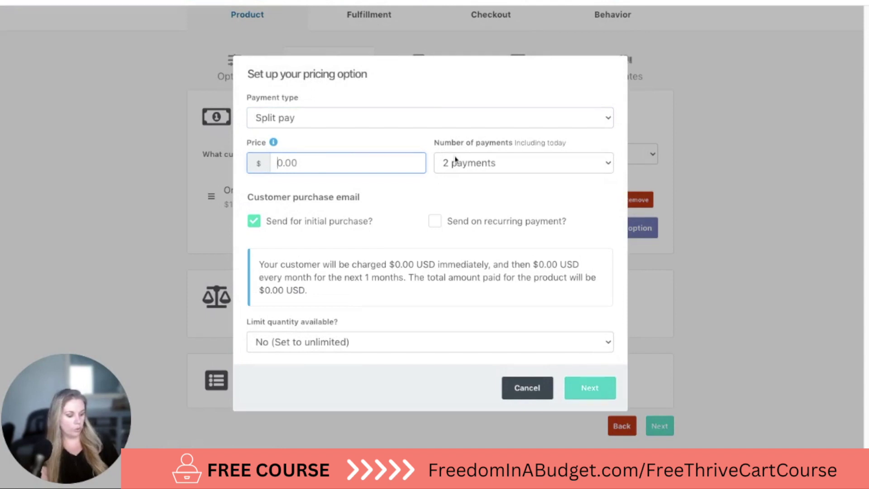
{"action": "type", "text": "75"}
{"action": "key", "text": "Tab"}
{"action": "type", "text": "5"}
{"action": "type", "text": "3"}
{"action": "left_click", "coordinate": [498, 194]}
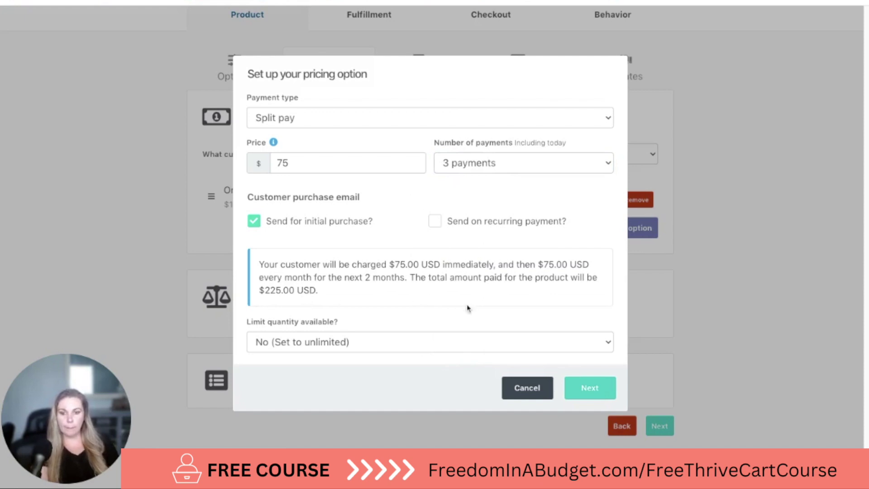
{"action": "left_click", "coordinate": [610, 395]}
{"action": "left_click", "coordinate": [588, 192]}
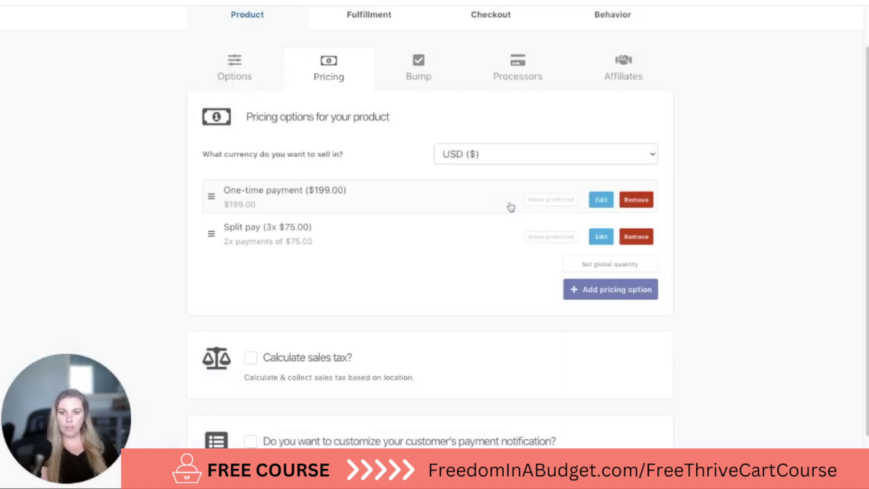
Save a third Split pay option, 5 payments of $49.00, named 'Split pay (5x $49.00)'
{"action": "left_click", "coordinate": [625, 290]}
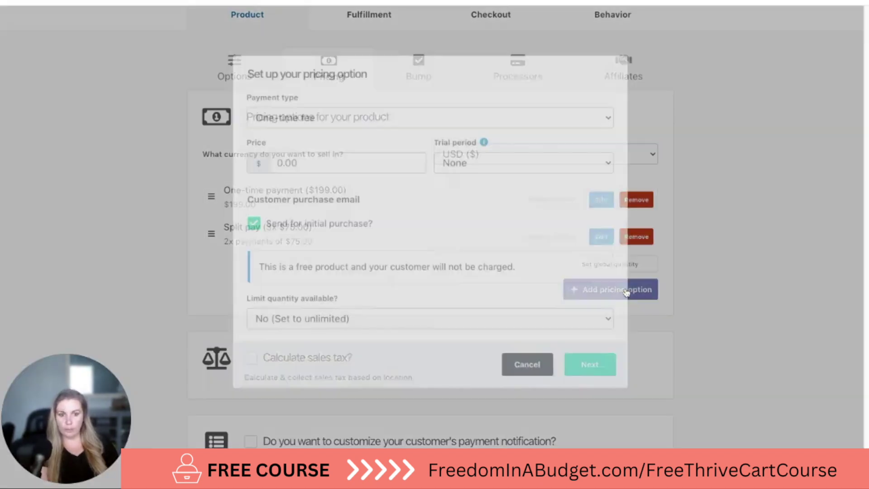
{"action": "left_click", "coordinate": [379, 123]}
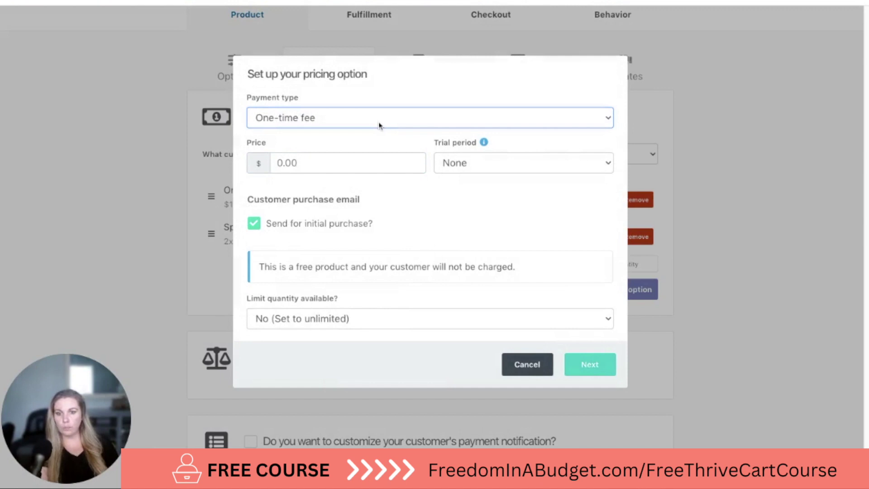
{"action": "left_click", "coordinate": [370, 144]}
{"action": "left_click", "coordinate": [360, 162]}
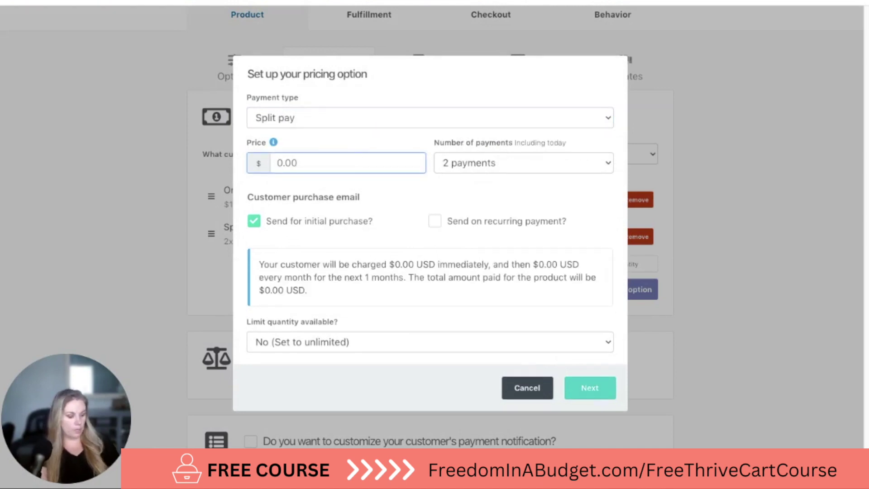
{"action": "type", "text": "49"}
{"action": "left_click", "coordinate": [497, 166]}
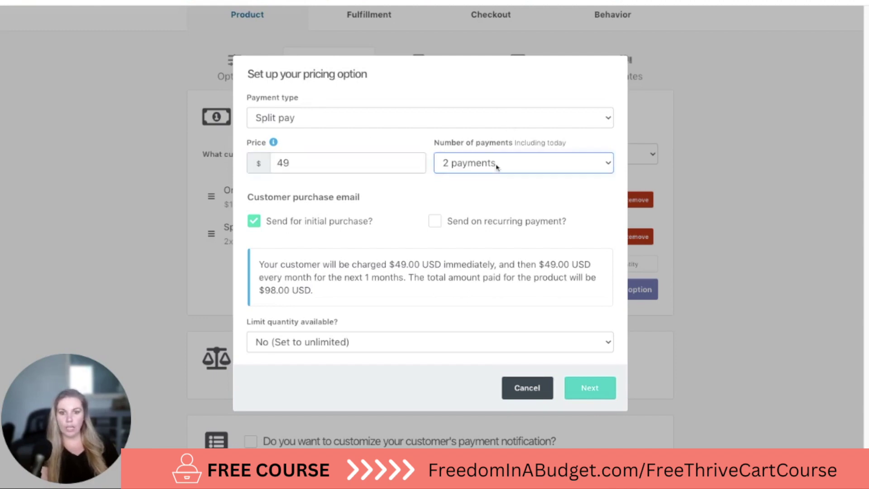
{"action": "left_click", "coordinate": [487, 171]}
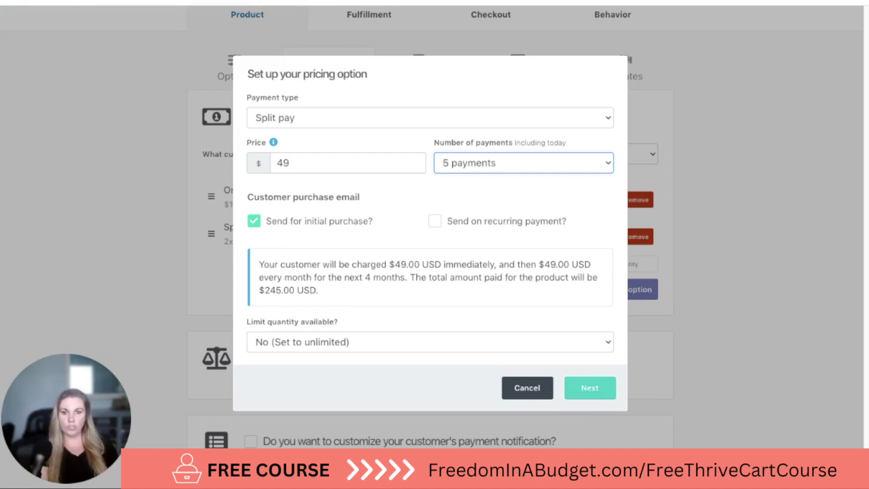
{"action": "key", "text": "Up"}
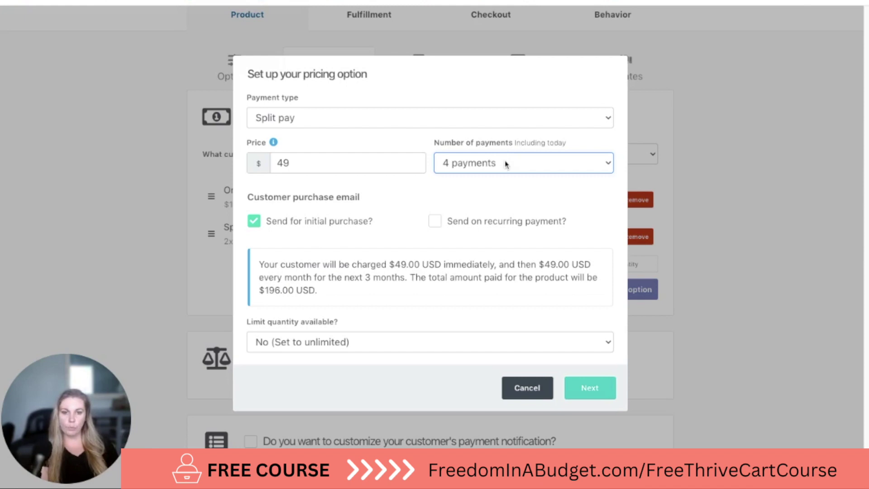
{"action": "key", "text": "Down"}
{"action": "left_click", "coordinate": [445, 299]}
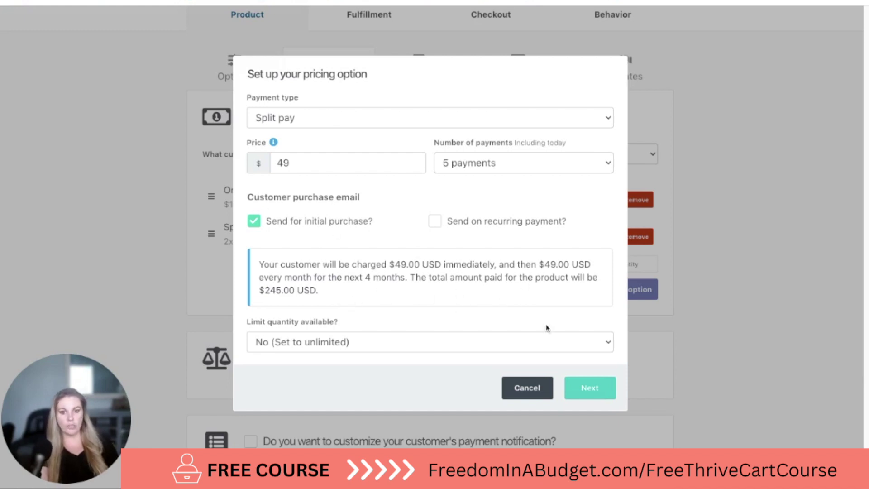
{"action": "left_click", "coordinate": [592, 388]}
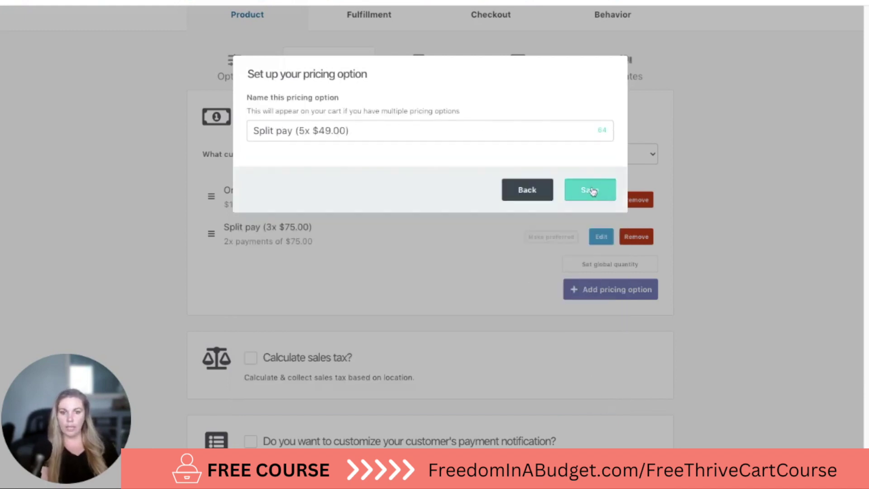
{"action": "left_click", "coordinate": [590, 188]}
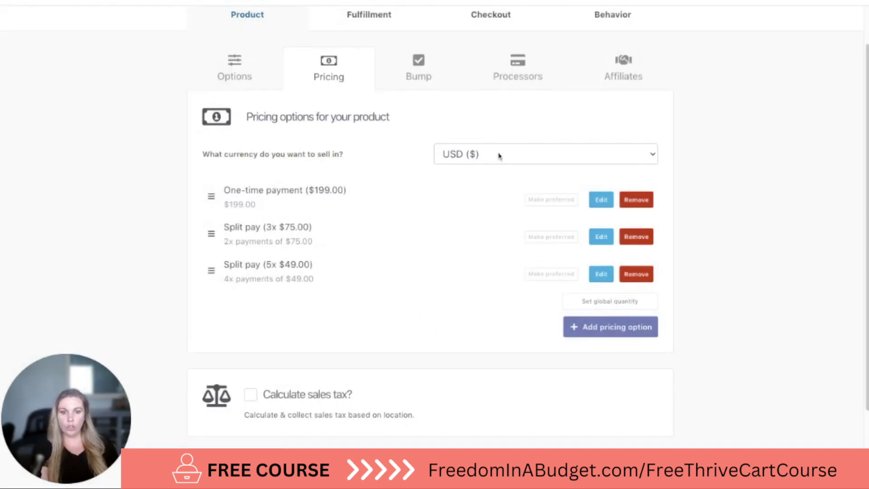
{"action": "left_click", "coordinate": [588, 327]}
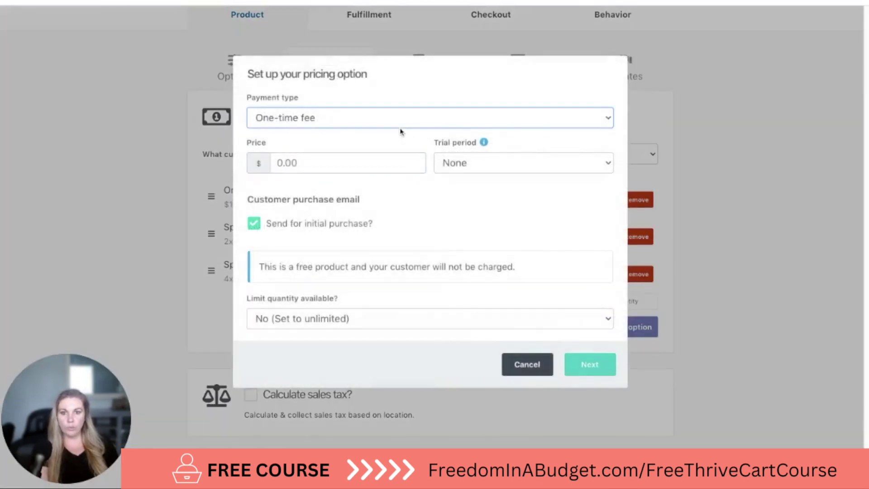
{"action": "left_click", "coordinate": [399, 136]}
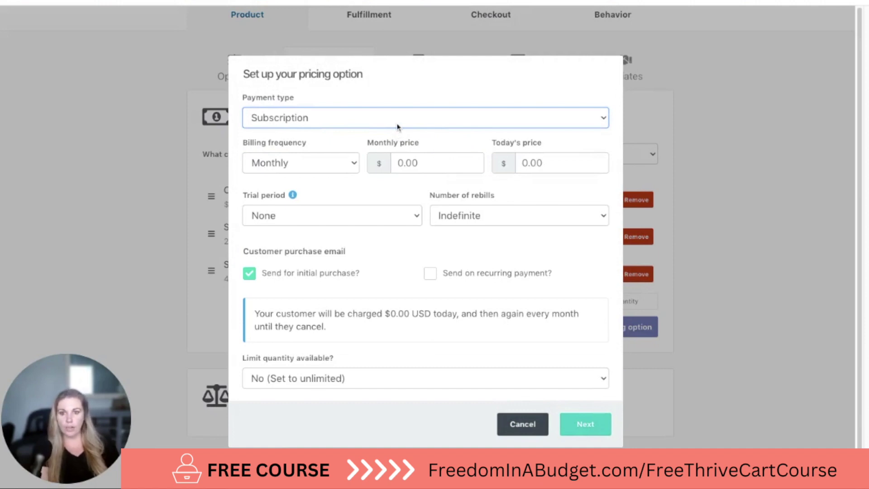
{"action": "left_click", "coordinate": [399, 132]}
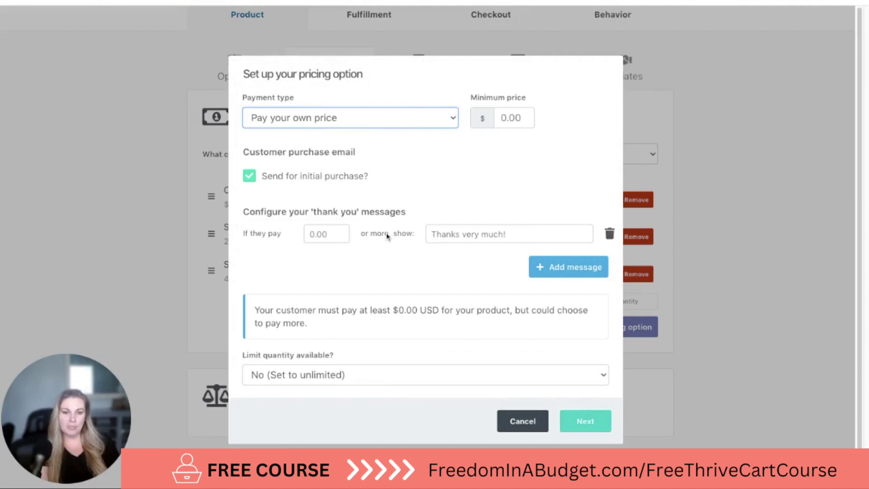
{"action": "left_click", "coordinate": [511, 119]}
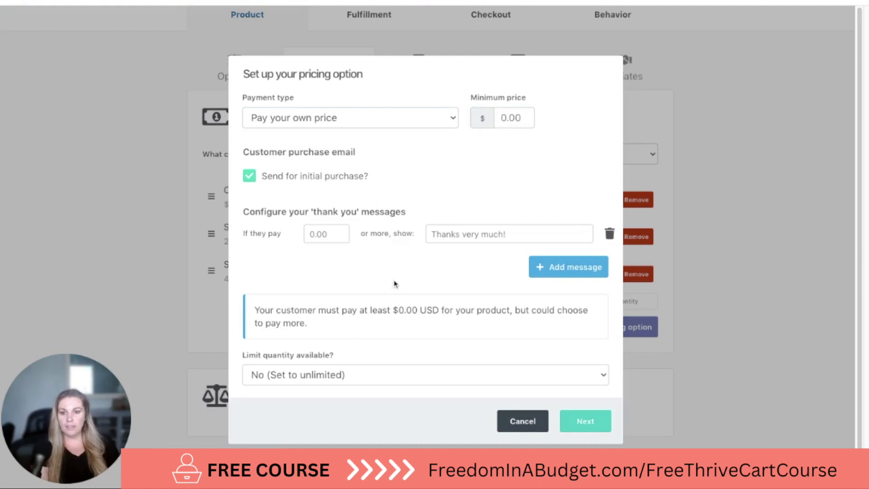
{"action": "left_click", "coordinate": [494, 233]}
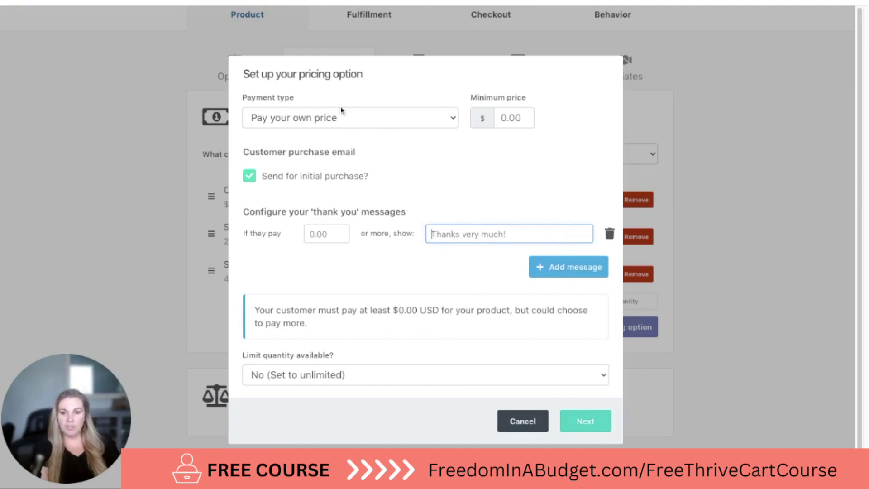
{"action": "left_click", "coordinate": [524, 421]}
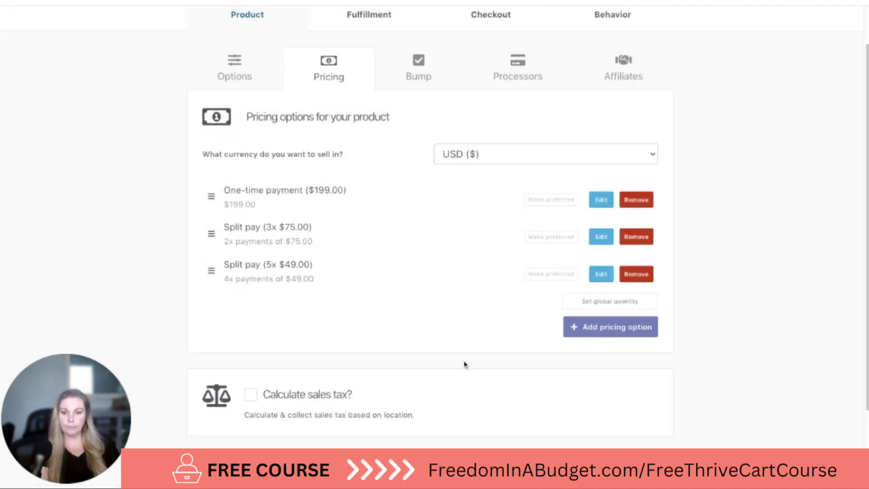
{"action": "scroll", "coordinate": [469, 357], "scroll_direction": "down", "scroll_amount": 3}
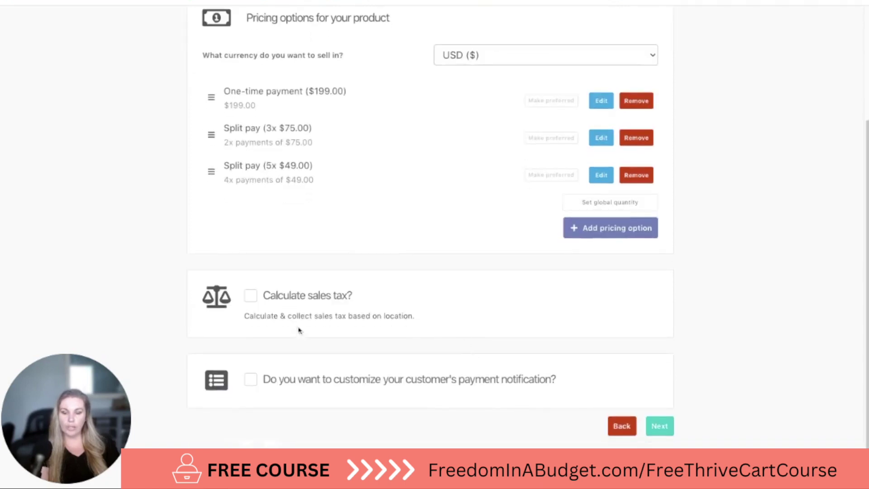
Back out of sales tax, leaving it off, and enable payment-notification customization
{"action": "left_click", "coordinate": [282, 299]}
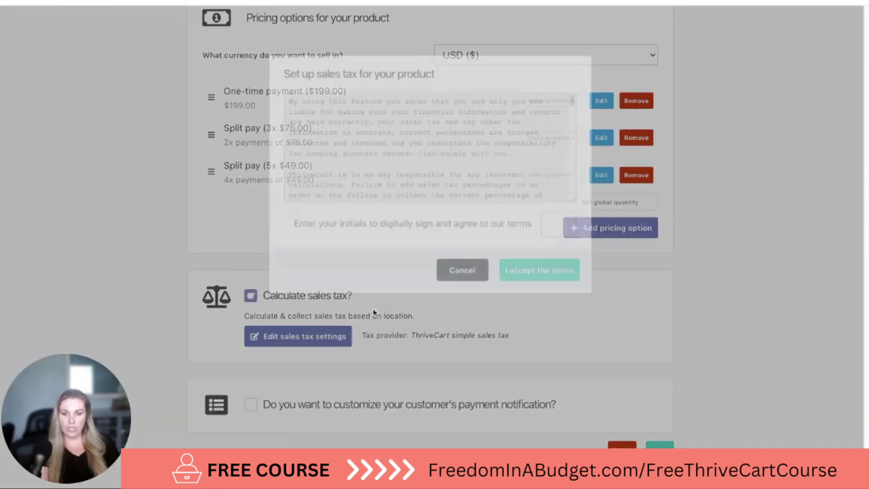
{"action": "type", "text": "ks"}
{"action": "key", "text": "Escape"}
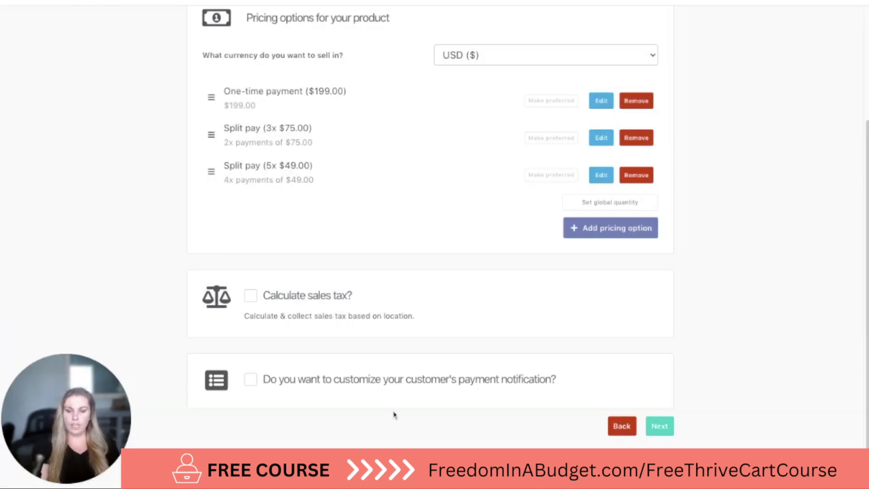
{"action": "left_click", "coordinate": [375, 383]}
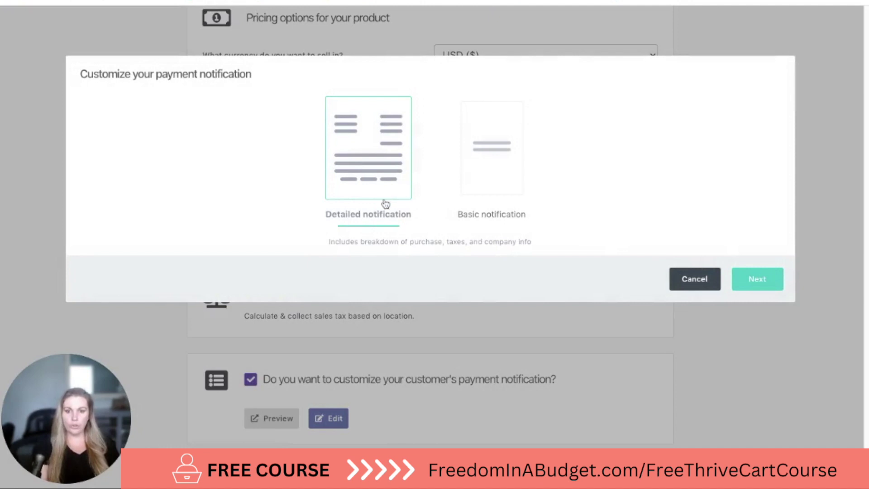
Choose the Detailed notification style and bring up its editor with the $49.95 invoice preview
{"action": "left_click", "coordinate": [482, 194]}
{"action": "left_click", "coordinate": [403, 185]}
{"action": "left_click", "coordinate": [758, 283]}
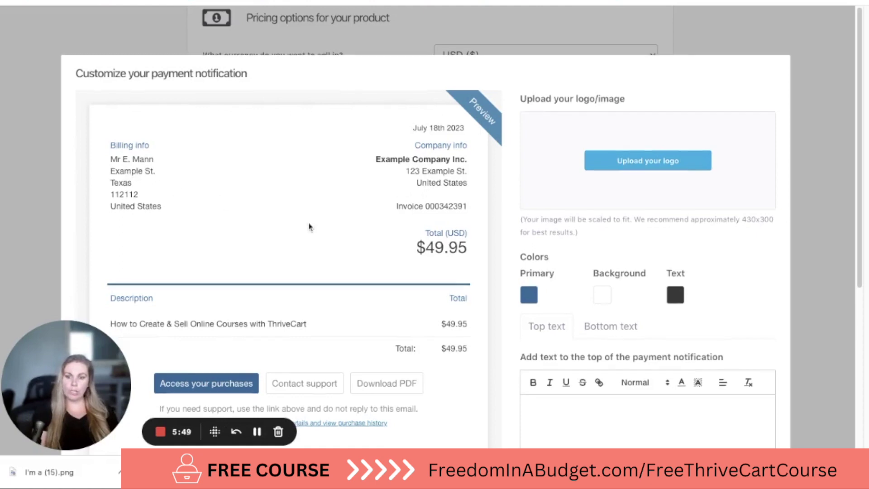
{"action": "scroll", "coordinate": [309, 226], "scroll_direction": "down", "scroll_amount": 3}
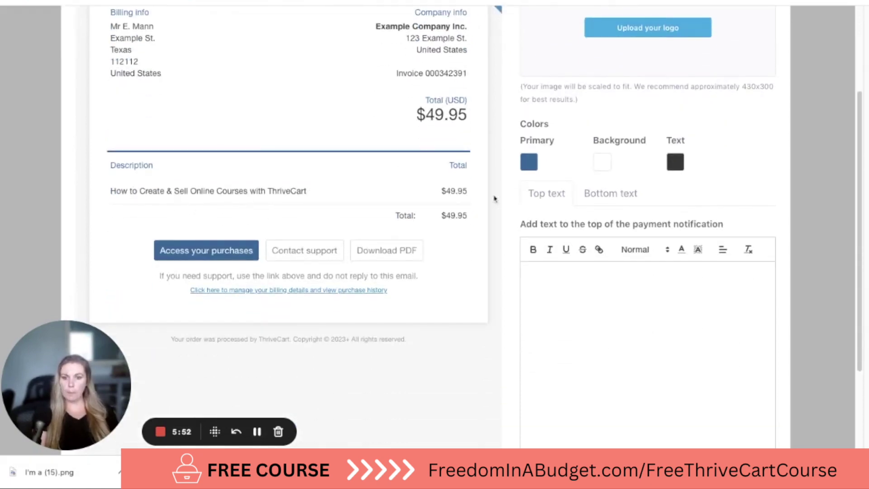
{"action": "scroll", "coordinate": [507, 199], "scroll_direction": "up", "scroll_amount": 3}
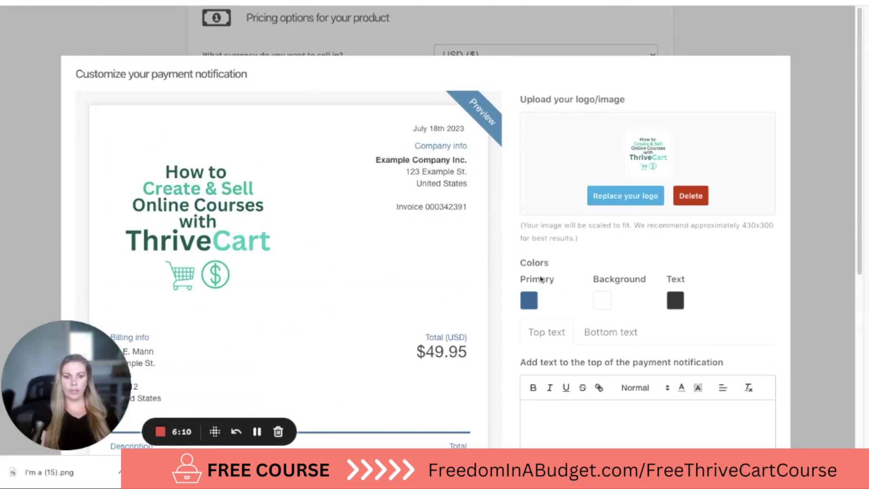
Give the payment notification a teal #00A79D primary colour and save it
{"action": "left_click", "coordinate": [533, 310]}
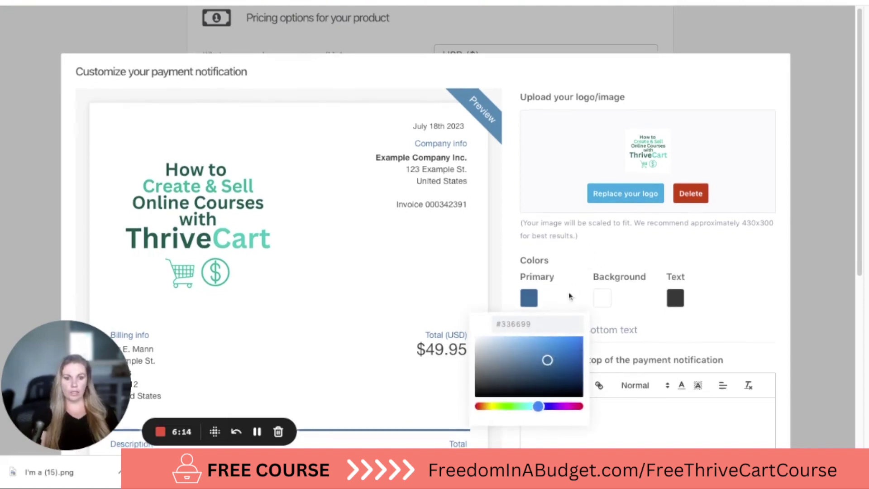
{"action": "left_click", "coordinate": [516, 321]}
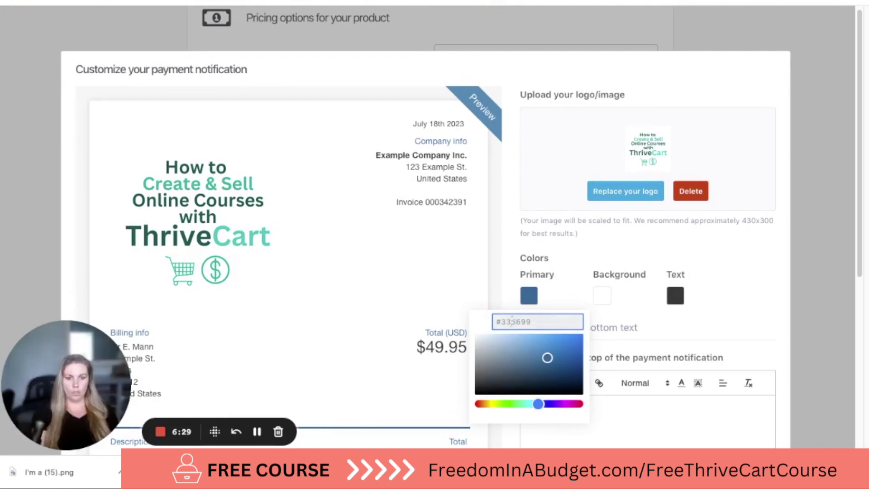
{"action": "type", "text": "#00A99D"}
{"action": "key", "text": "ctrl+a"}
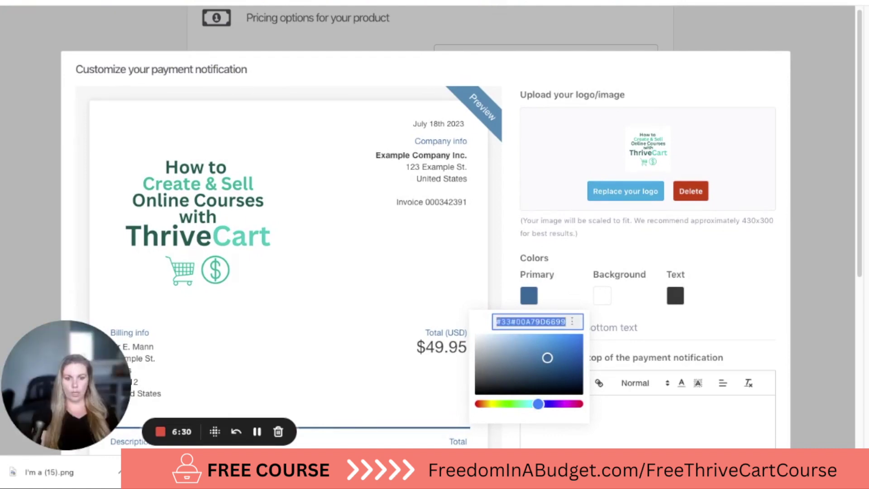
{"action": "type", "text": "#00A79D"}
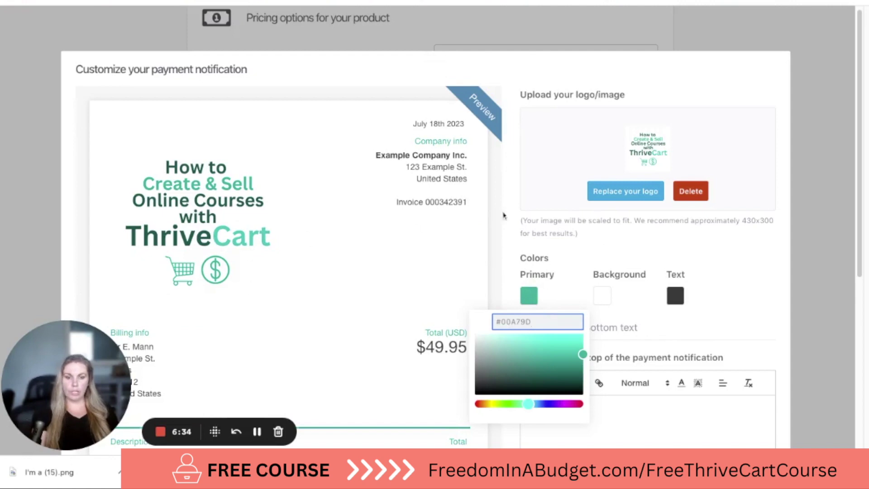
{"action": "left_click", "coordinate": [589, 250]}
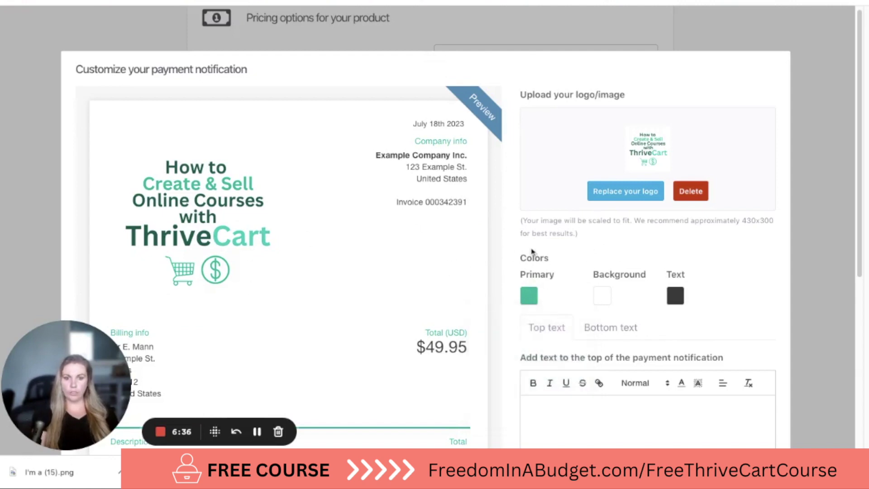
{"action": "scroll", "coordinate": [572, 258], "scroll_direction": "down", "scroll_amount": 2}
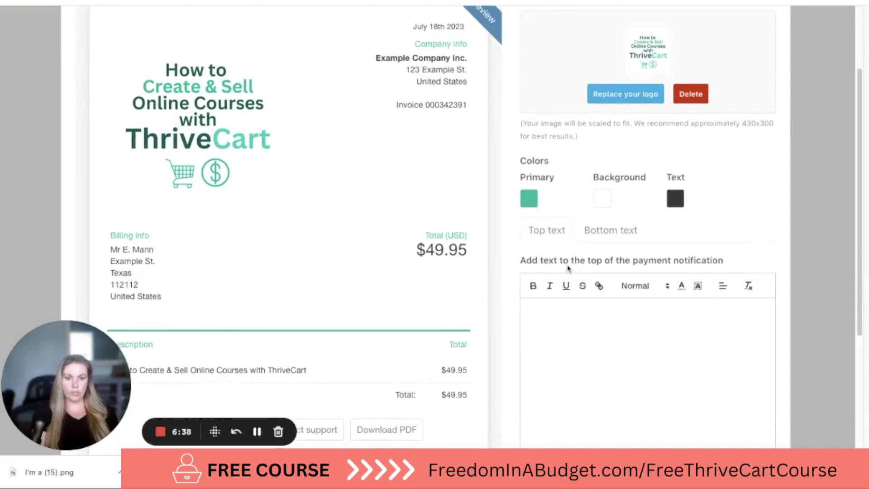
{"action": "scroll", "coordinate": [568, 267], "scroll_direction": "down", "scroll_amount": 2}
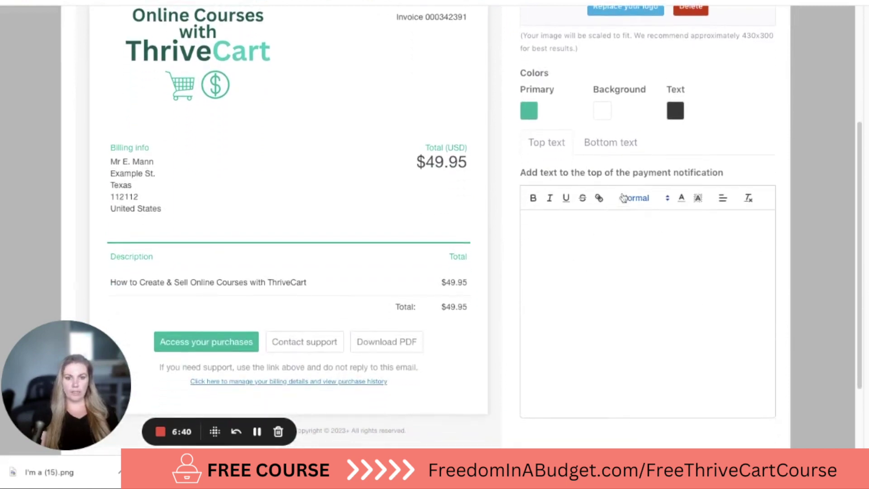
{"action": "scroll", "coordinate": [623, 268], "scroll_direction": "down", "scroll_amount": 2}
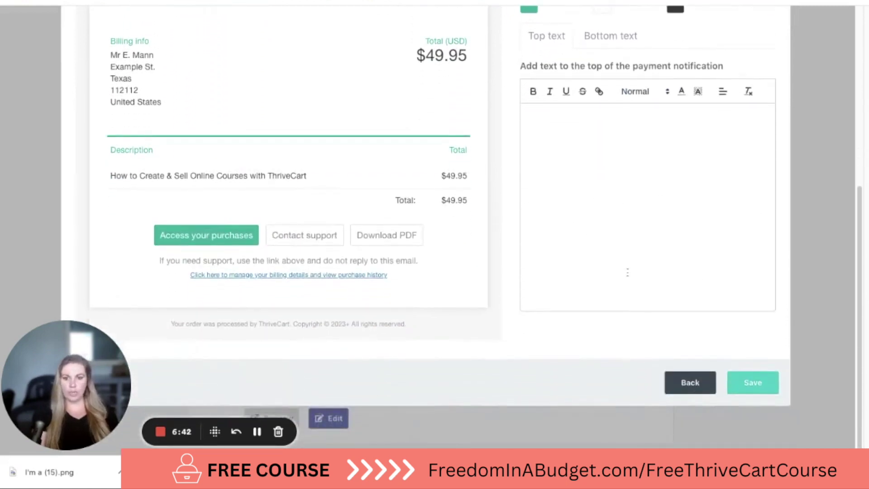
{"action": "left_click", "coordinate": [753, 382]}
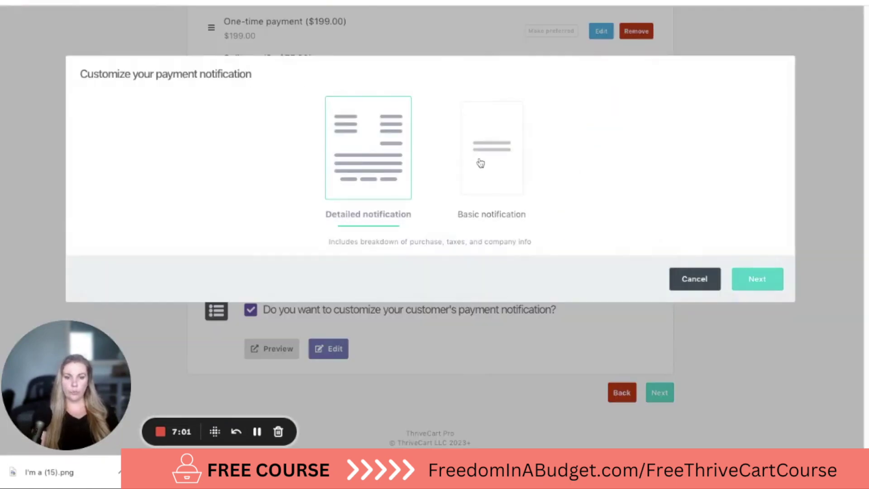
{"action": "left_click", "coordinate": [482, 158]}
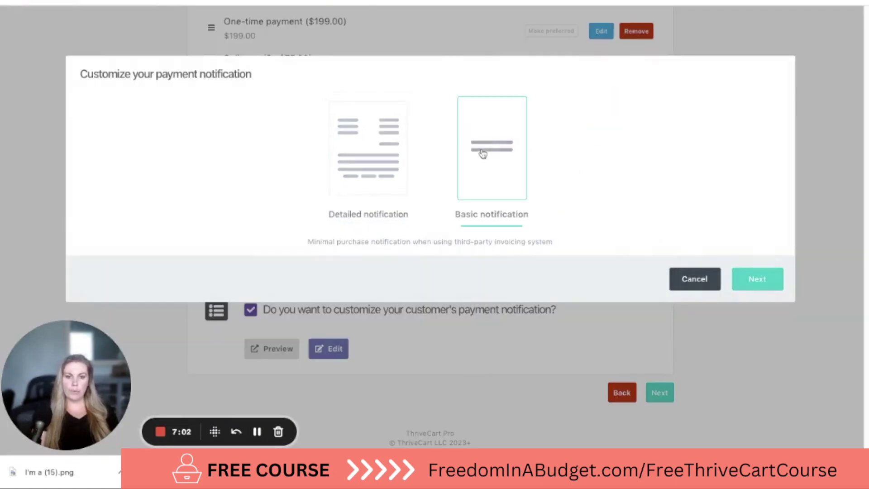
{"action": "left_click", "coordinate": [762, 279]}
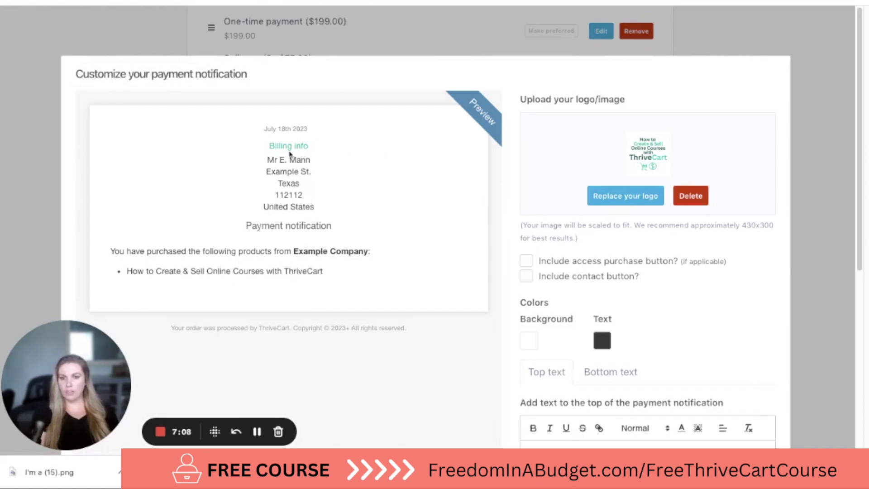
{"action": "scroll", "coordinate": [389, 256], "scroll_direction": "down", "scroll_amount": 6}
{"action": "left_click", "coordinate": [693, 387]}
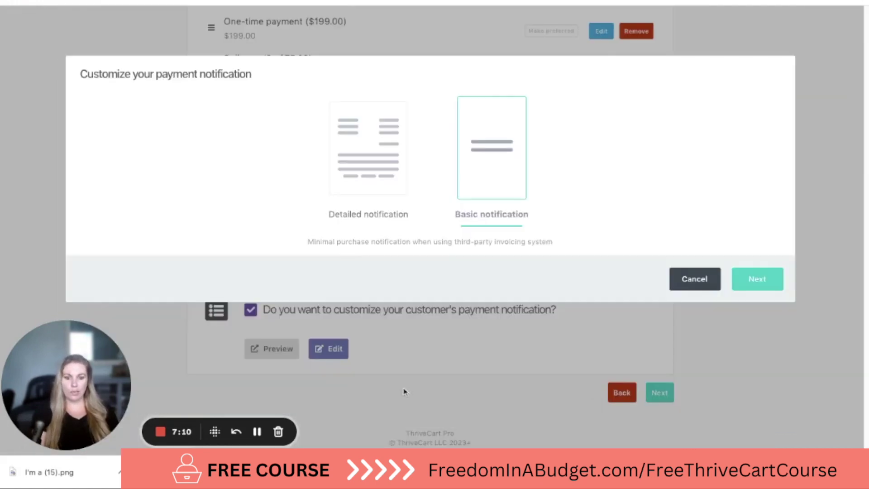
{"action": "left_click", "coordinate": [367, 160]}
{"action": "left_click", "coordinate": [770, 284]}
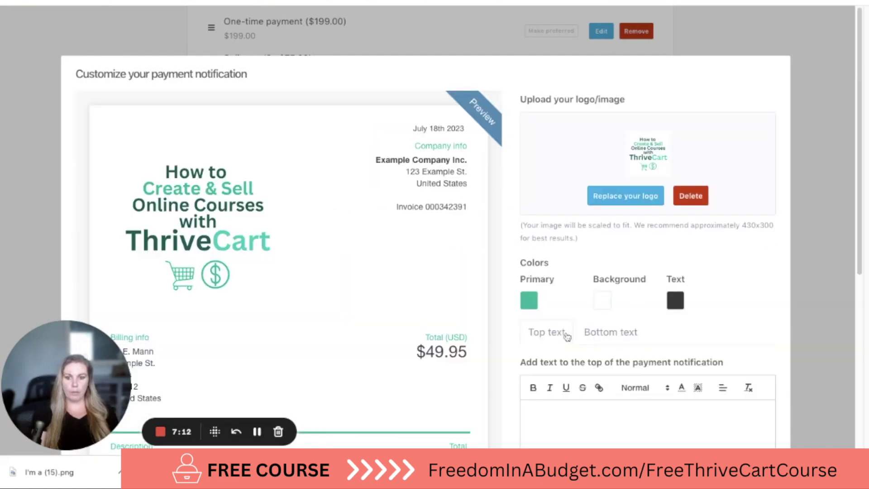
{"action": "scroll", "coordinate": [755, 354], "scroll_direction": "down", "scroll_amount": 5}
{"action": "left_click", "coordinate": [758, 384]}
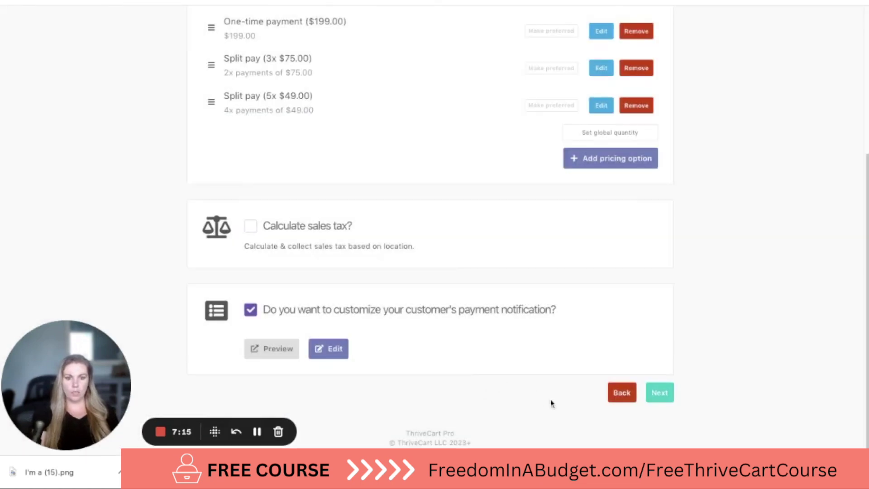
{"action": "left_click", "coordinate": [660, 393]}
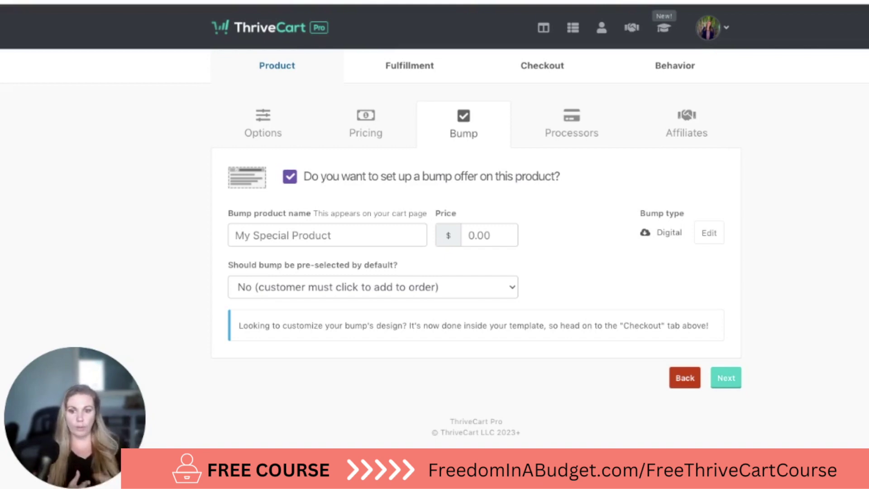
Name the bump product 'Course Cheat Sheet Checklist' and price it at $7
{"action": "left_click", "coordinate": [337, 236]}
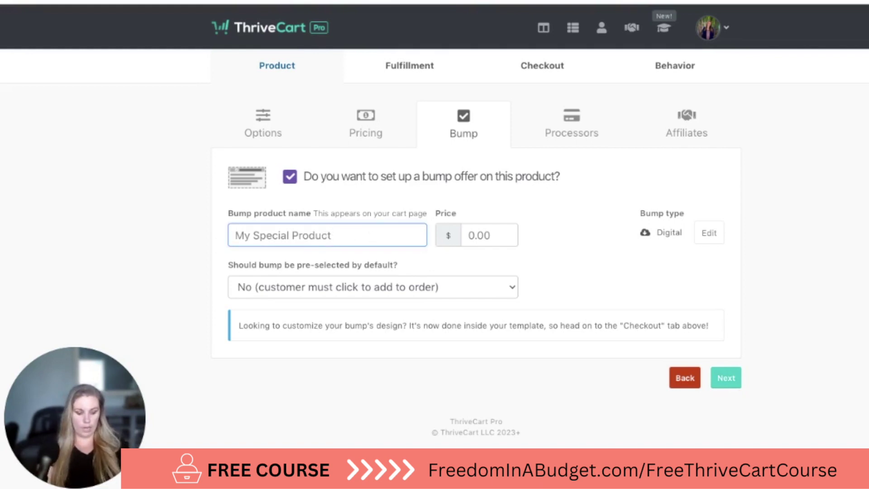
{"action": "type", "text": "Course "}
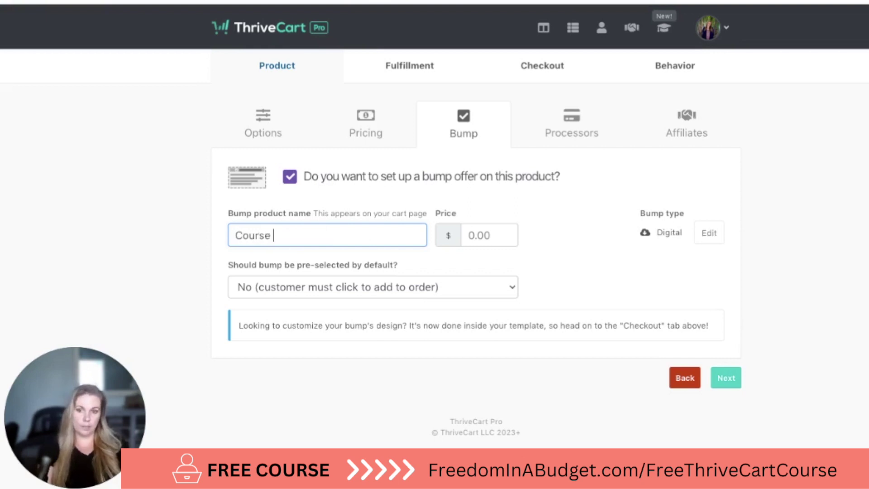
{"action": "type", "text": "Cheat Sheet Checklist"}
{"action": "left_click", "coordinate": [482, 239]}
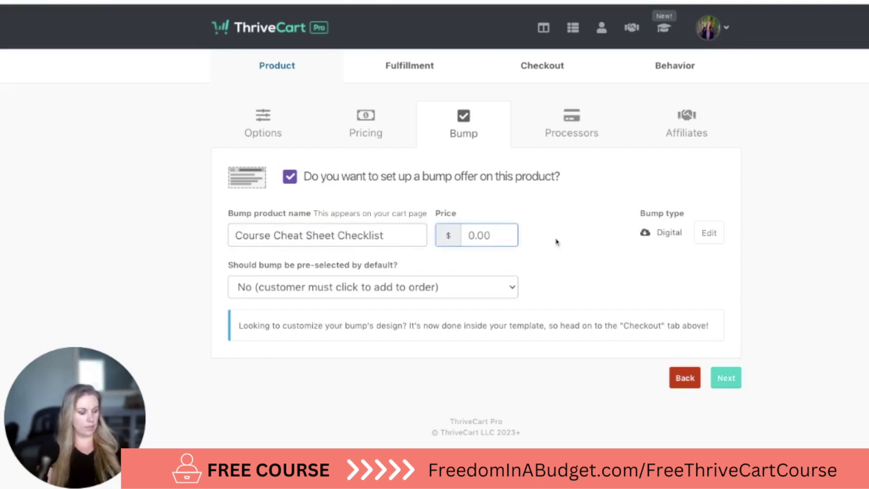
{"action": "type", "text": "7"}
{"action": "left_click", "coordinate": [556, 267]}
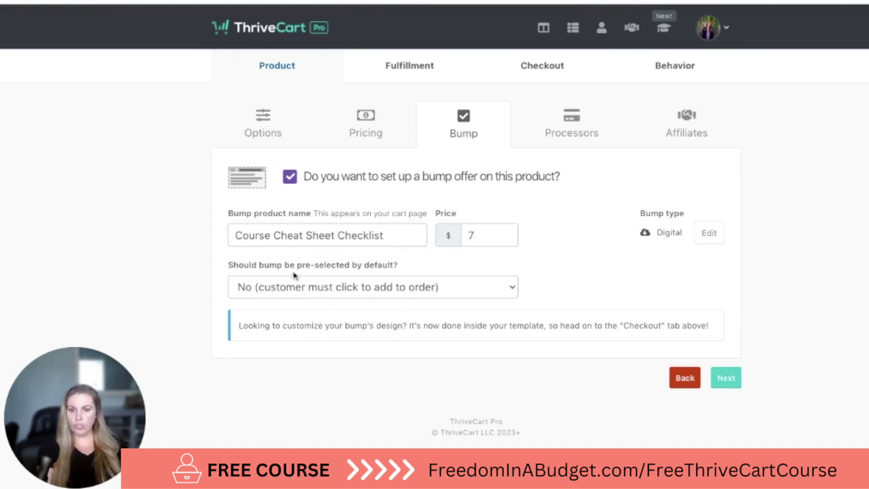
Leave the bump offer set to not pre-selected by default
{"action": "left_click", "coordinate": [348, 295]}
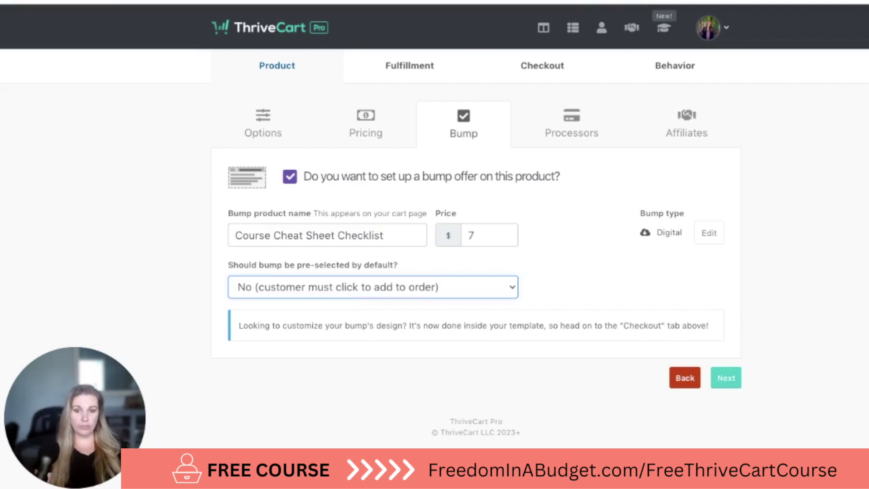
{"action": "key", "text": "Down"}
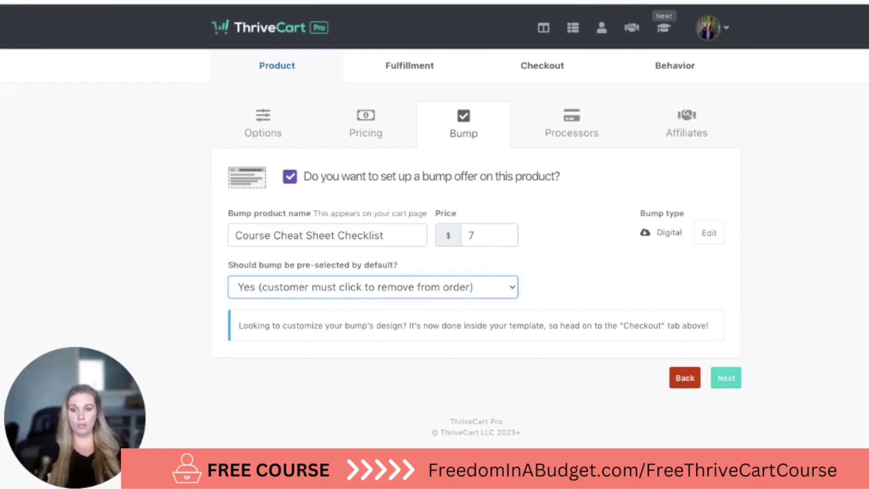
{"action": "left_click", "coordinate": [359, 304]}
{"action": "left_click", "coordinate": [630, 267]}
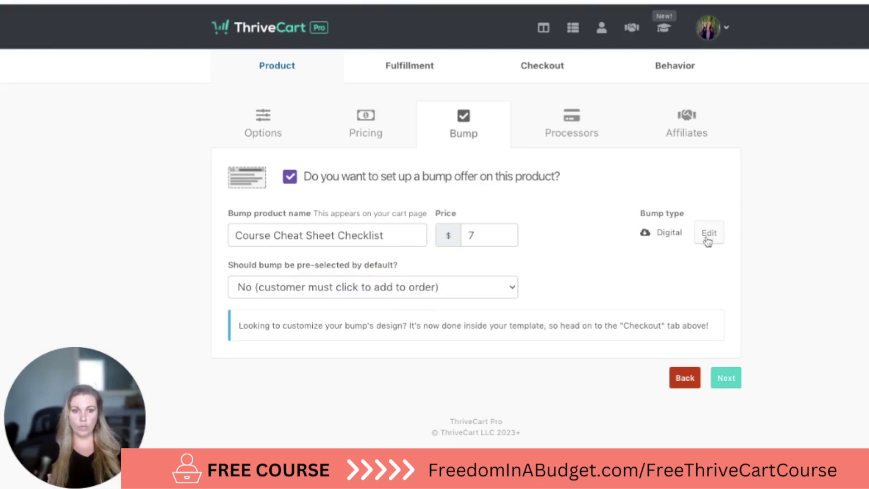
Confirm Digital as the bump type and continue to the payment processors page
{"action": "left_click", "coordinate": [709, 234]}
{"action": "left_click", "coordinate": [543, 132]}
{"action": "left_click", "coordinate": [404, 140]}
{"action": "left_click", "coordinate": [582, 245]}
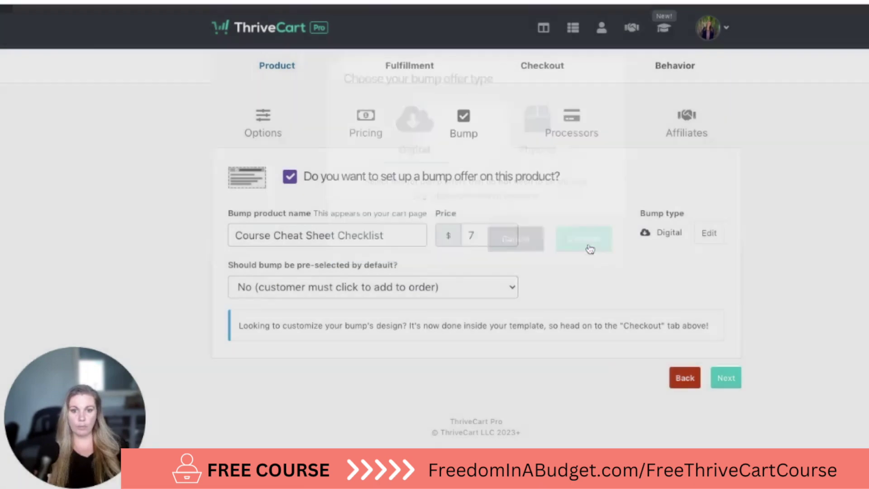
{"action": "left_click", "coordinate": [732, 384]}
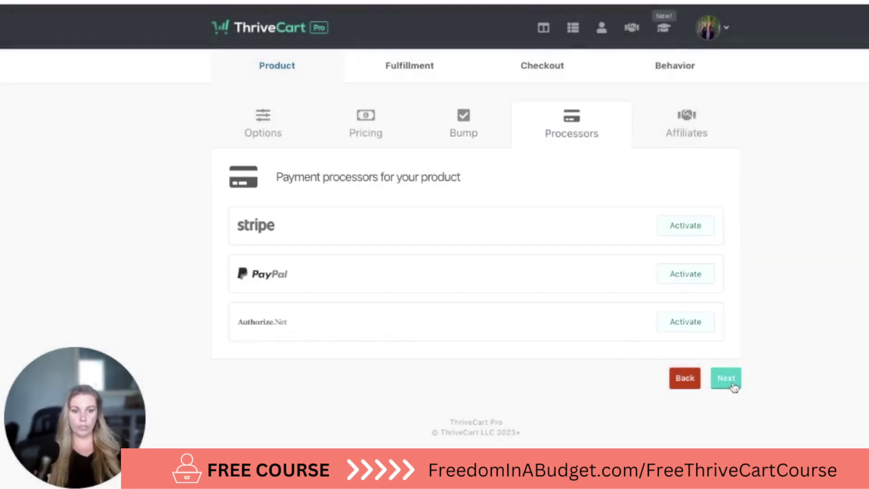
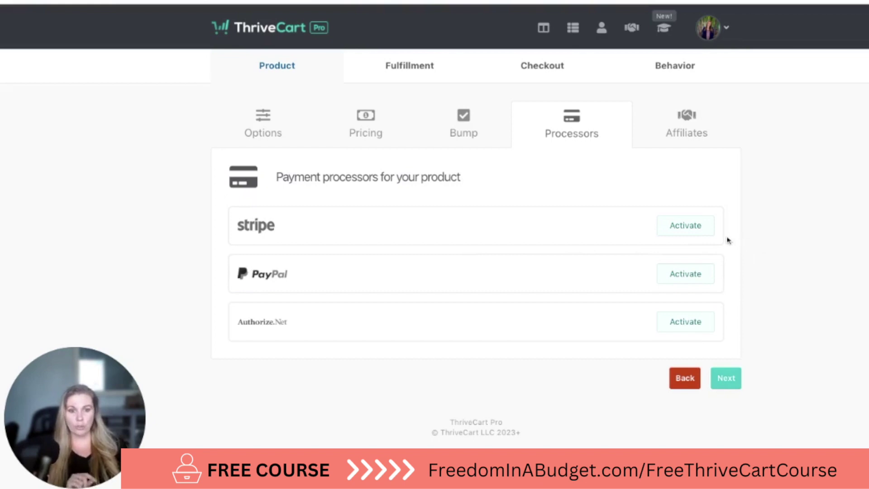
Activate Stripe Legacy on the connected Stripe account with Apple Pay and Google Pay enabled
{"action": "left_click", "coordinate": [701, 230]}
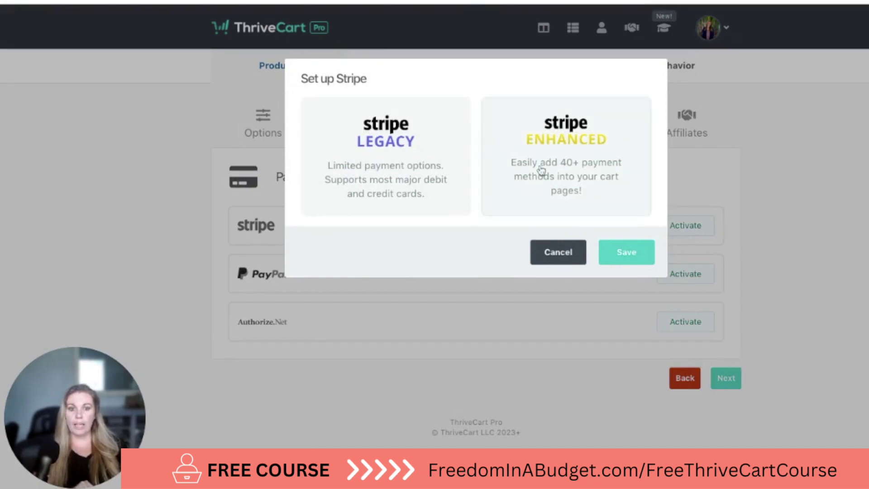
{"action": "left_click", "coordinate": [373, 182]}
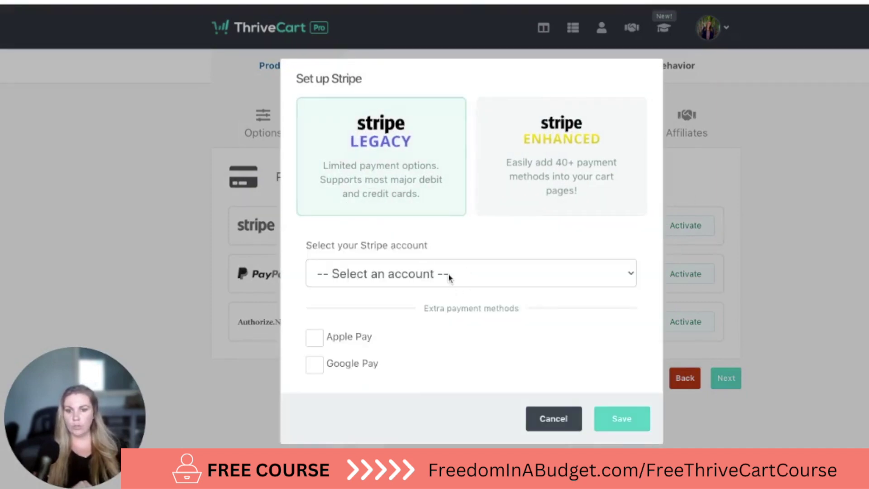
{"action": "left_click", "coordinate": [471, 274]}
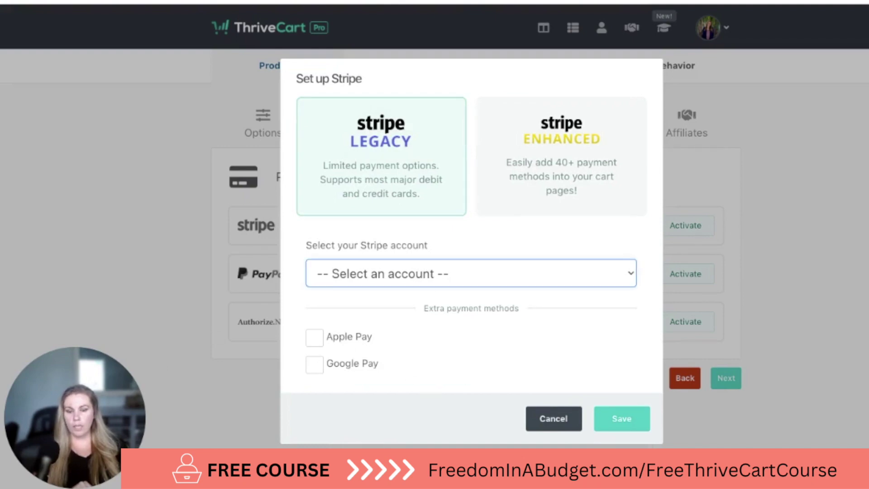
{"action": "left_click", "coordinate": [433, 294]}
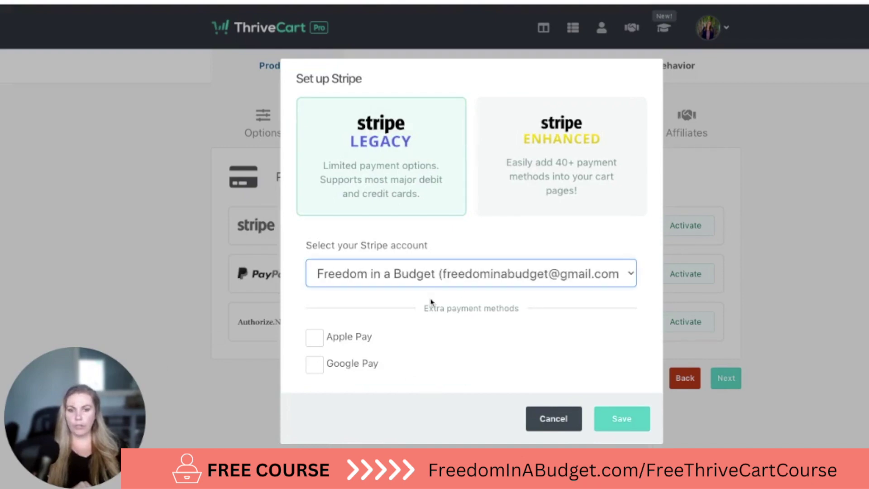
{"action": "left_click", "coordinate": [341, 343]}
{"action": "left_click", "coordinate": [346, 409]}
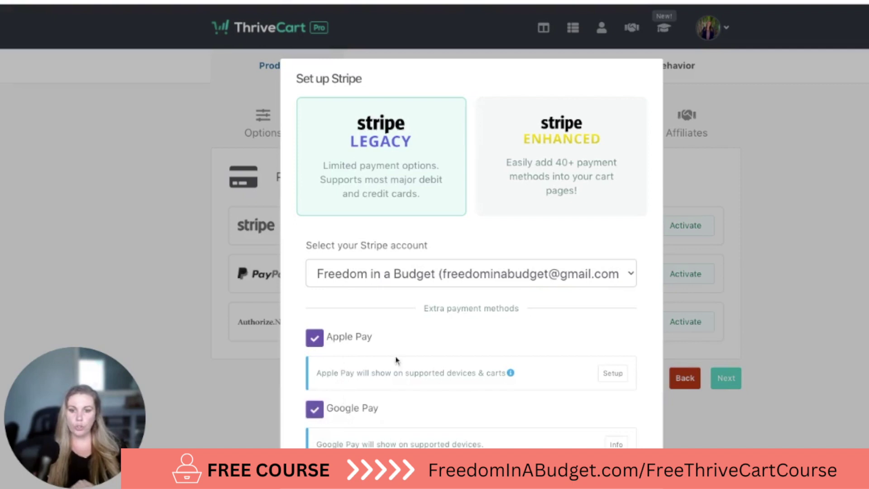
{"action": "scroll", "coordinate": [411, 372], "scroll_direction": "down", "scroll_amount": 2}
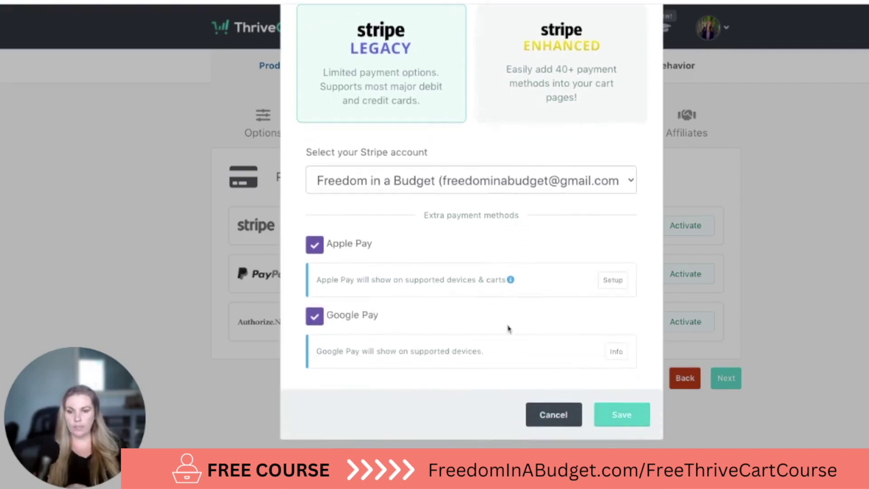
{"action": "left_click", "coordinate": [643, 423]}
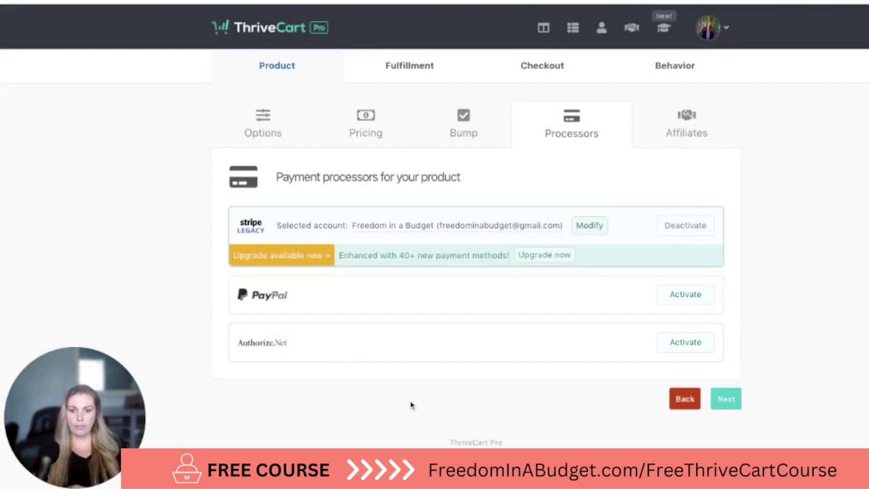
Go to the affiliate settings and allow affiliates to promote this product
{"action": "left_click", "coordinate": [722, 400]}
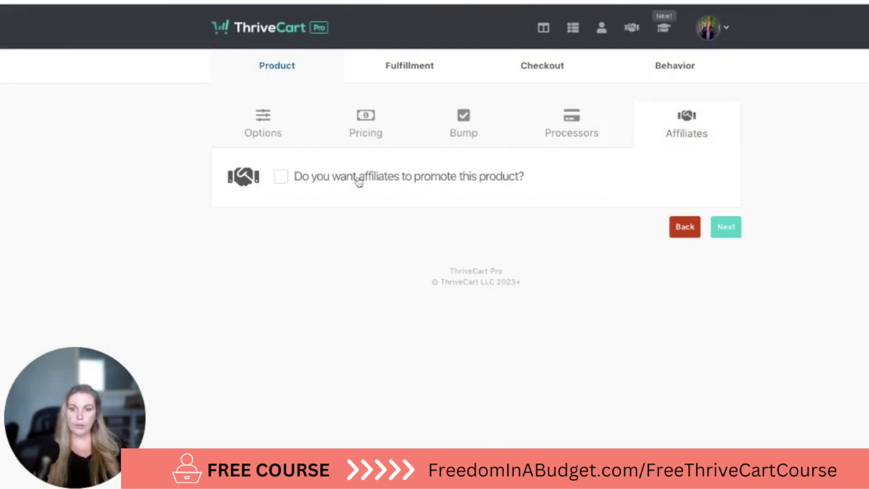
{"action": "left_click", "coordinate": [375, 182]}
{"action": "scroll", "coordinate": [349, 229], "scroll_direction": "down", "scroll_amount": 2}
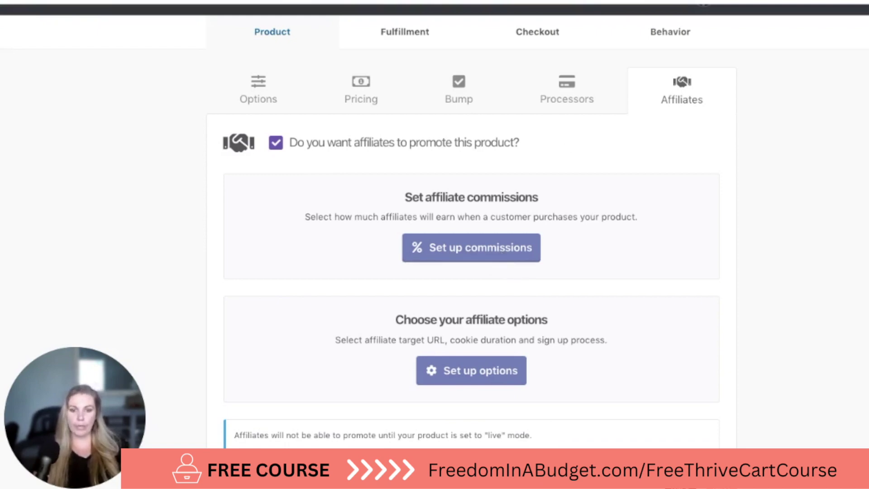
Set 30% affiliate commission on the product and the bump, due after 30 days
{"action": "left_click", "coordinate": [471, 247]}
{"action": "left_click", "coordinate": [467, 129]}
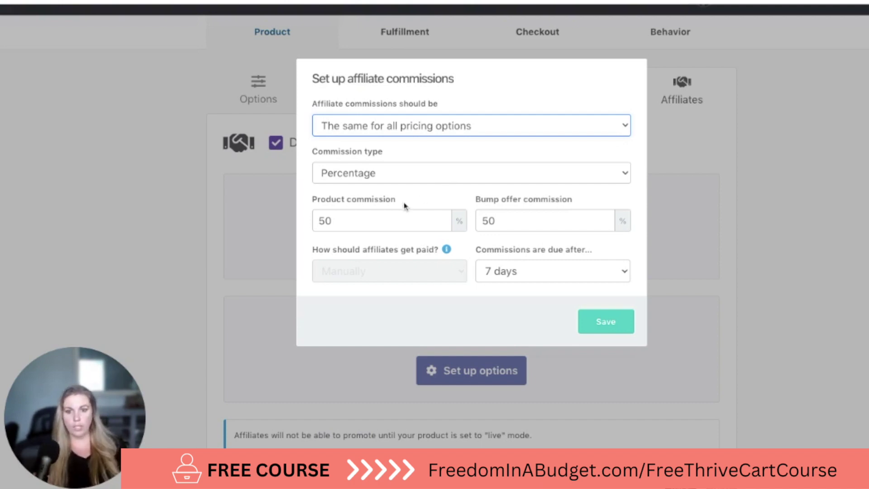
{"action": "double_click", "coordinate": [392, 217]}
{"action": "type", "text": "30"}
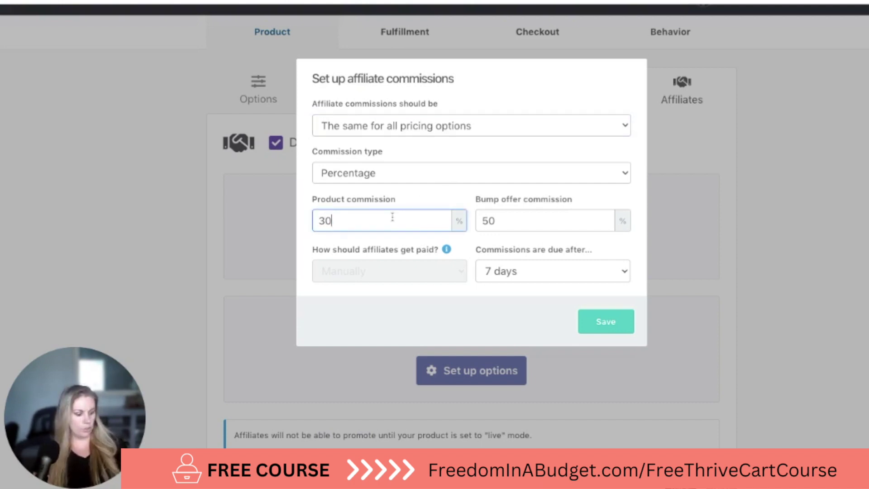
{"action": "left_click", "coordinate": [413, 198]}
{"action": "double_click", "coordinate": [522, 224]}
{"action": "type", "text": "30"}
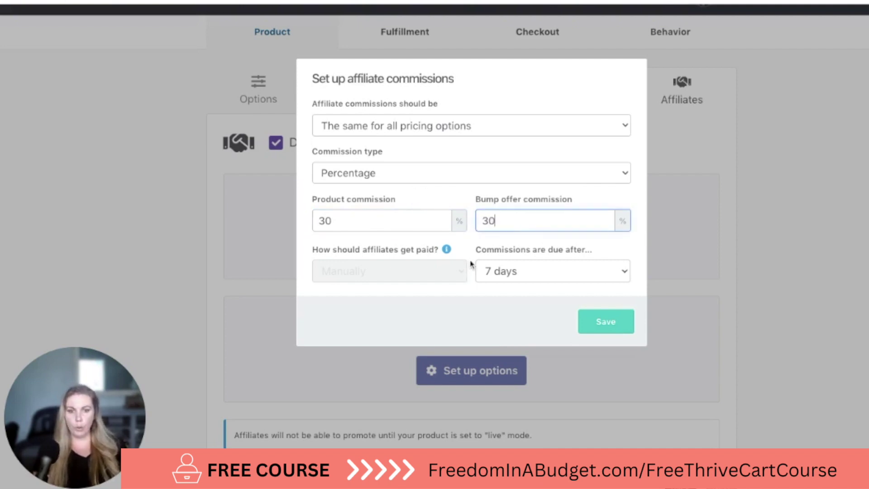
{"action": "left_click", "coordinate": [478, 252]}
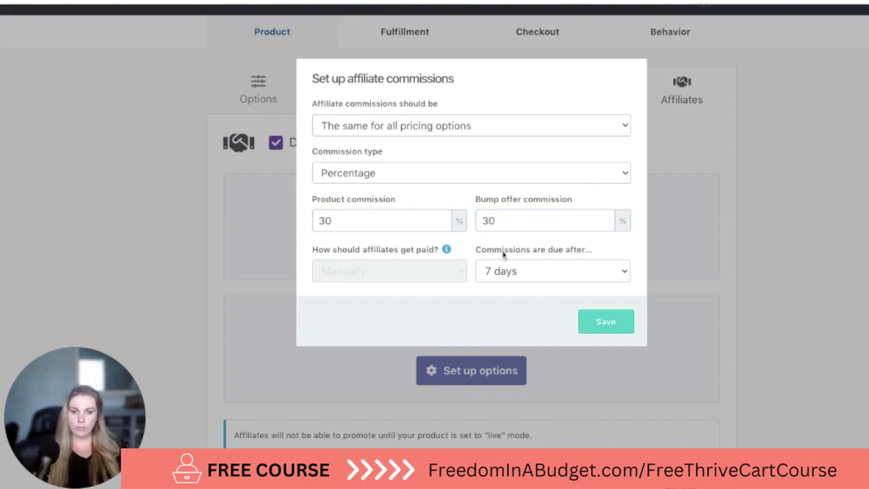
{"action": "left_click", "coordinate": [537, 272]}
{"action": "left_click", "coordinate": [527, 292]}
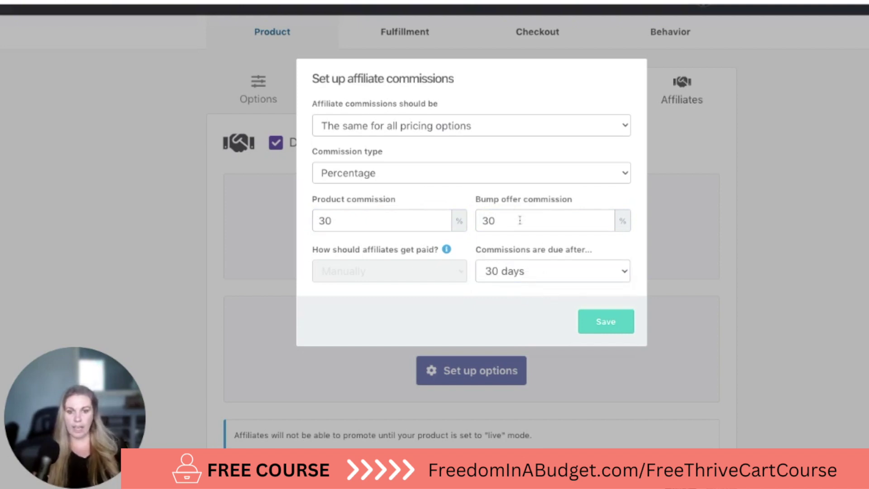
{"action": "left_click", "coordinate": [597, 321]}
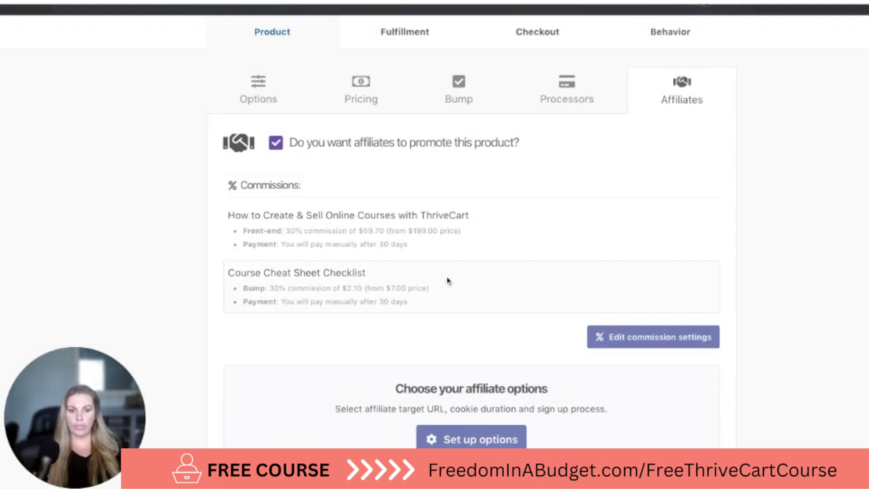
Keep auto-approve and last-cookie tracking, set cookie expiry to 3 months, and save affiliate options
{"action": "scroll", "coordinate": [504, 280], "scroll_direction": "down", "scroll_amount": 3}
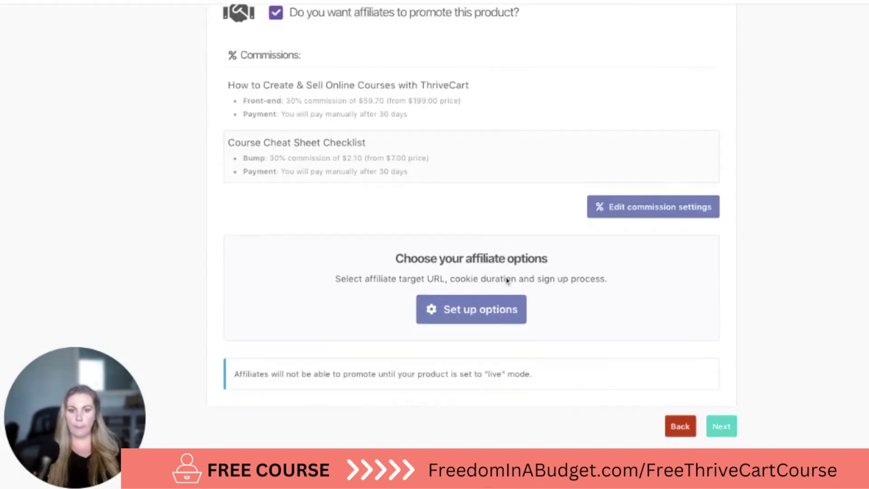
{"action": "left_click", "coordinate": [482, 309]}
{"action": "left_click", "coordinate": [471, 222]}
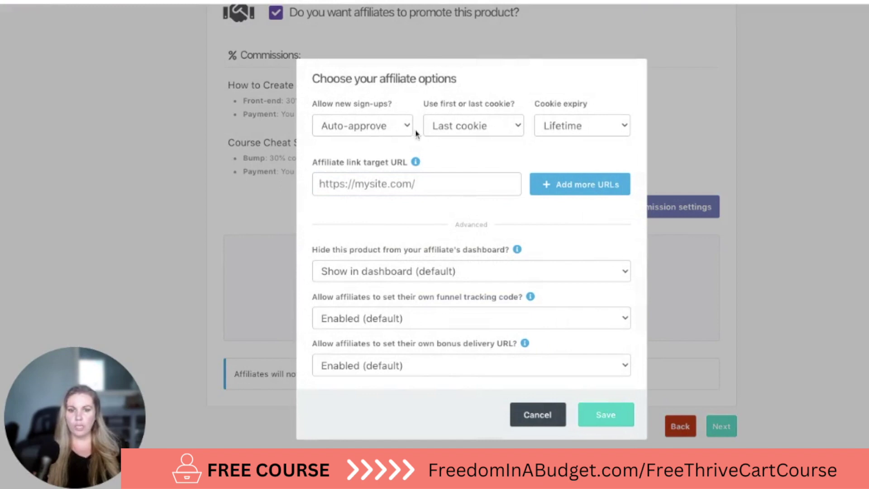
{"action": "left_click", "coordinate": [466, 131]}
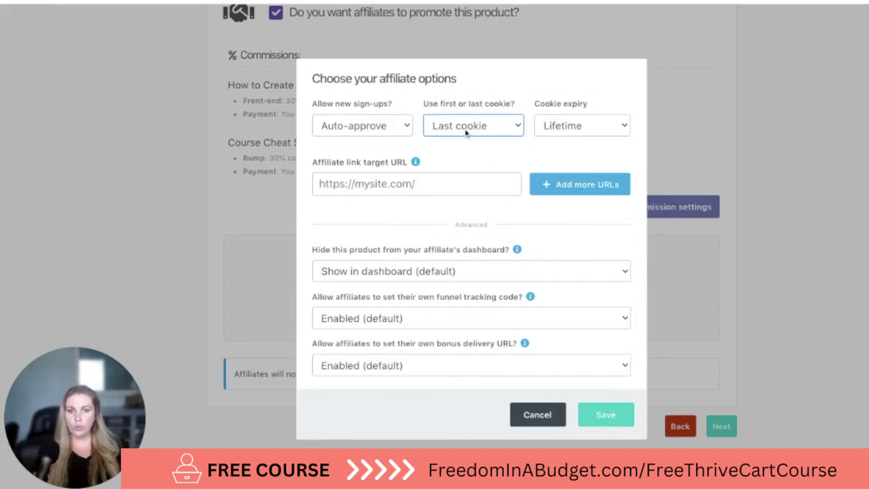
{"action": "left_click", "coordinate": [569, 129]}
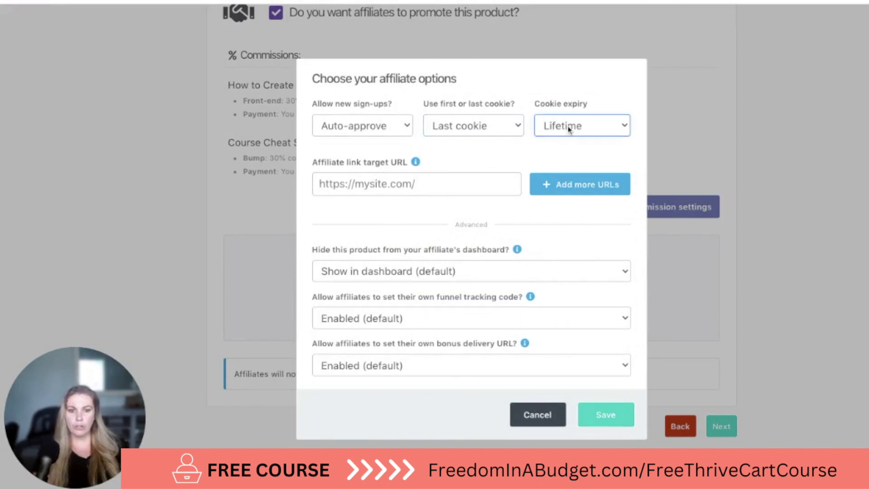
{"action": "left_click", "coordinate": [525, 146]}
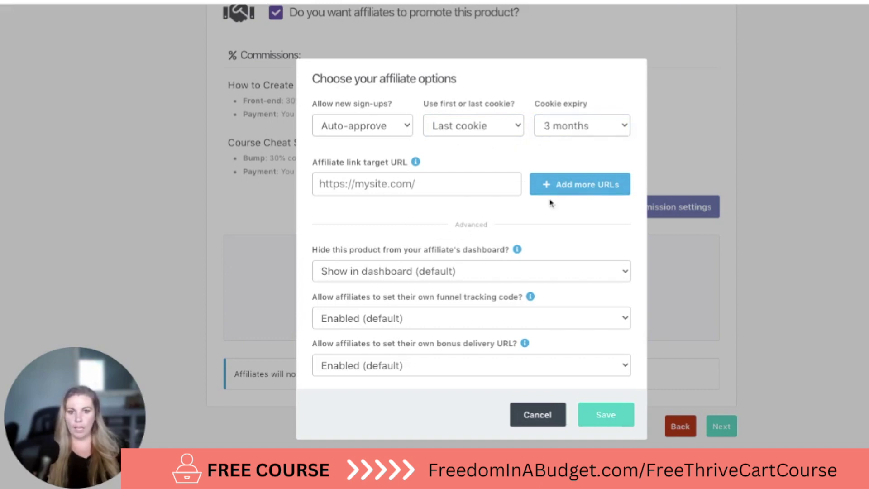
{"action": "left_click", "coordinate": [400, 187]}
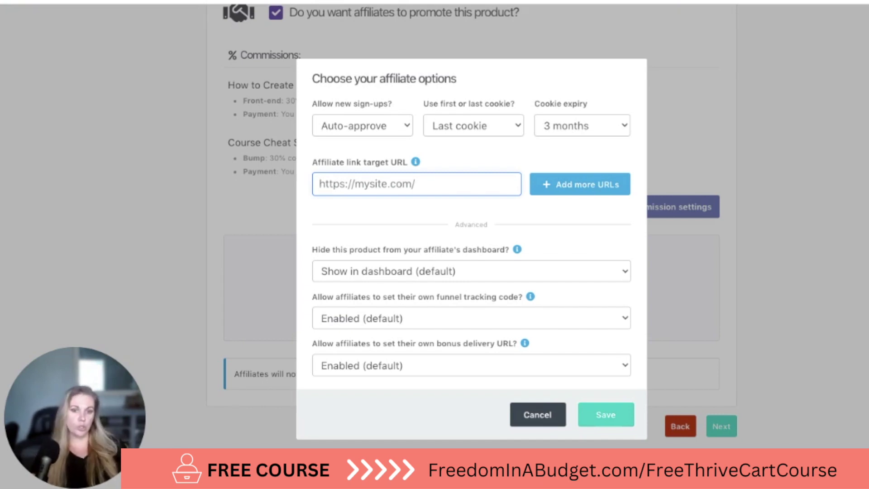
{"action": "left_click", "coordinate": [380, 207]}
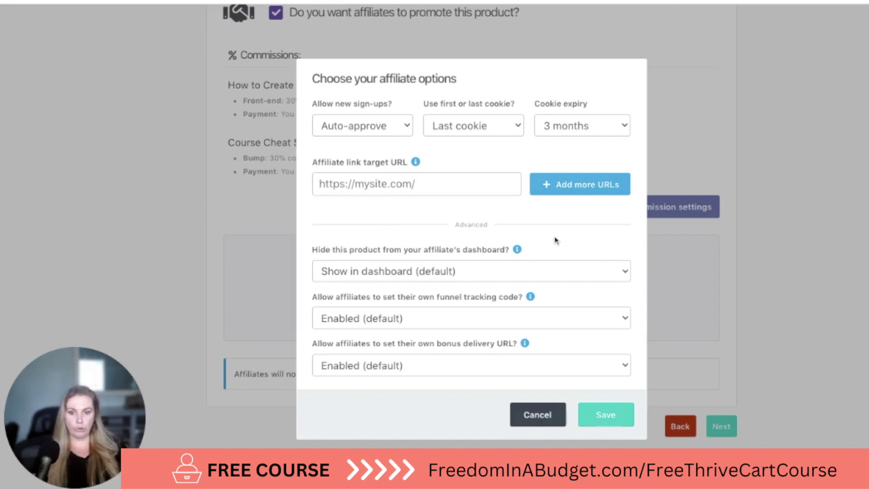
{"action": "left_click", "coordinate": [593, 421]}
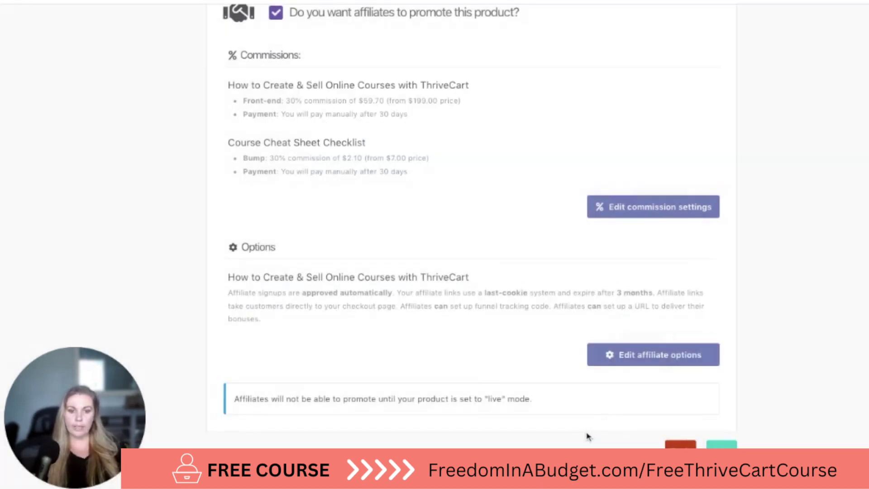
{"action": "scroll", "coordinate": [586, 434], "scroll_direction": "down", "scroll_amount": 1}
Open the Fulfillment step and enter the support contact e-mail address
{"action": "left_click", "coordinate": [731, 432]}
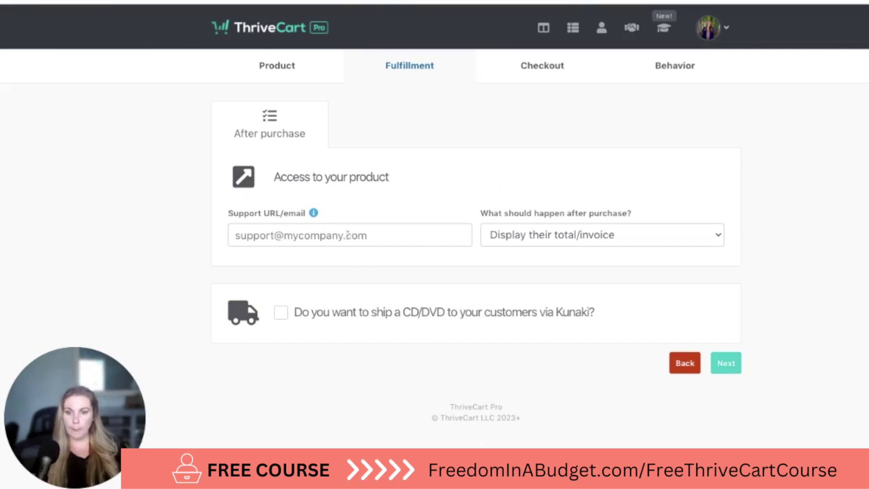
{"action": "left_click", "coordinate": [407, 241]}
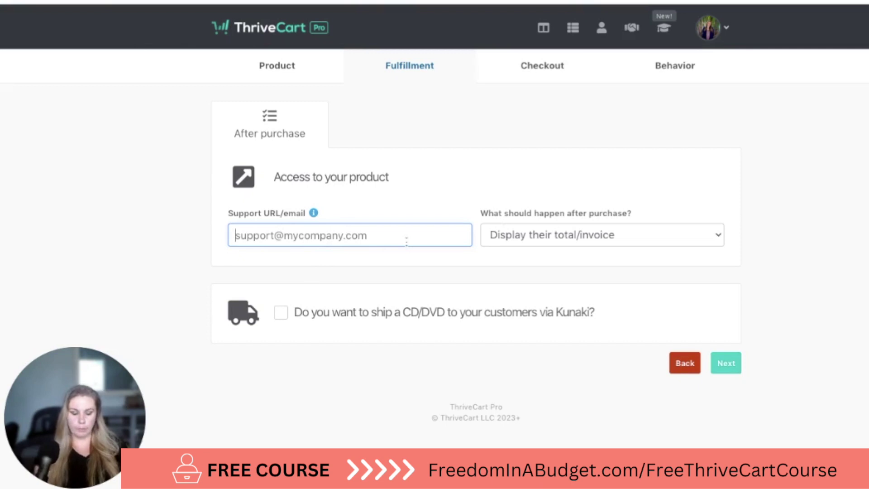
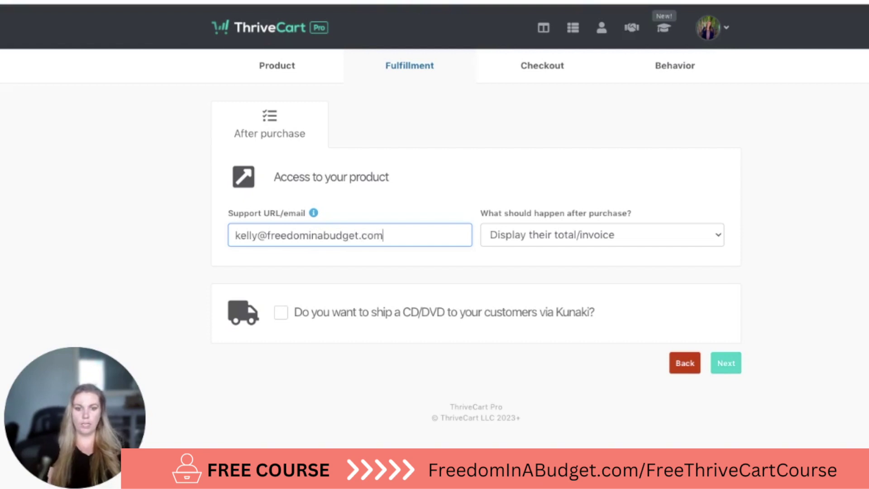
{"action": "left_click", "coordinate": [600, 236]}
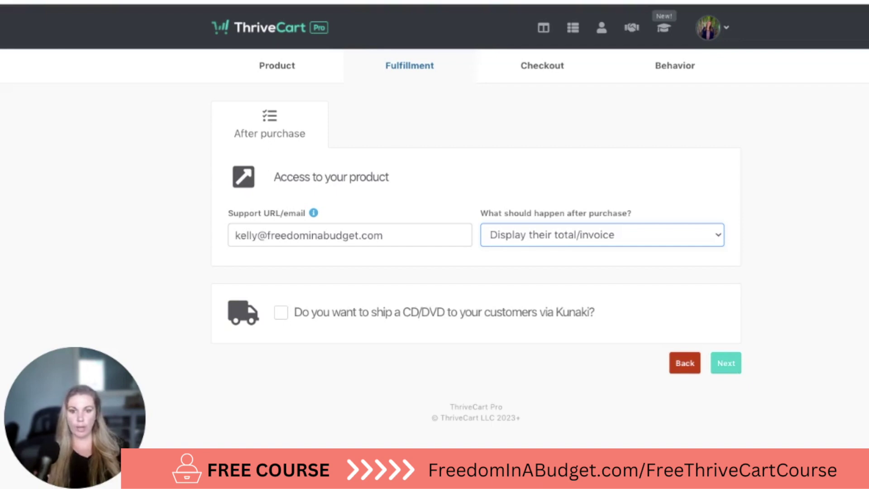
Add buyers to a membership site after purchase, using ThriveCart Learn as the platform
{"action": "left_click", "coordinate": [602, 234]}
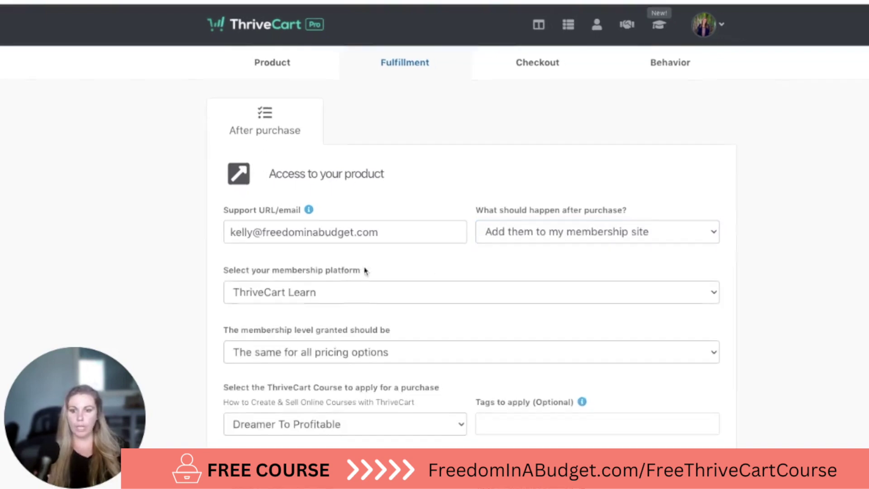
{"action": "scroll", "coordinate": [466, 221], "scroll_direction": "down", "scroll_amount": 2}
{"action": "left_click", "coordinate": [426, 218]}
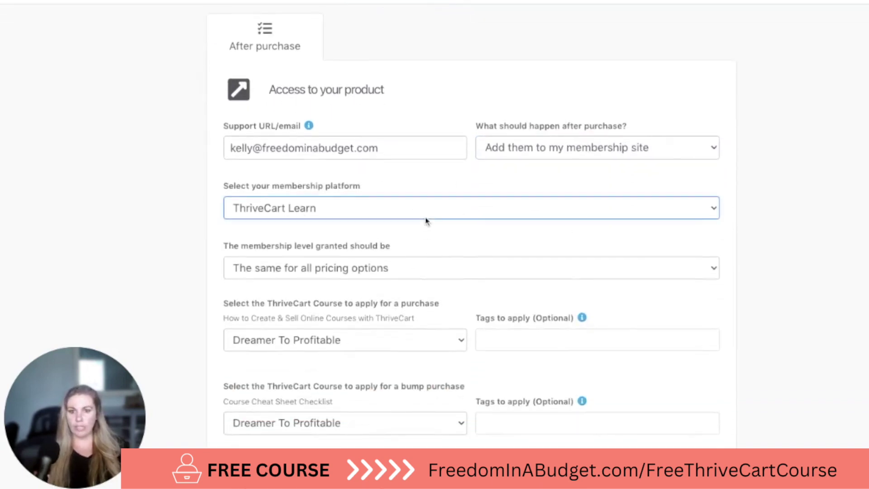
{"action": "left_click", "coordinate": [458, 229]}
{"action": "scroll", "coordinate": [457, 229], "scroll_direction": "up", "scroll_amount": 3}
{"action": "scroll", "coordinate": [460, 228], "scroll_direction": "down", "scroll_amount": 7}
{"action": "scroll", "coordinate": [460, 228], "scroll_direction": "up", "scroll_amount": 3}
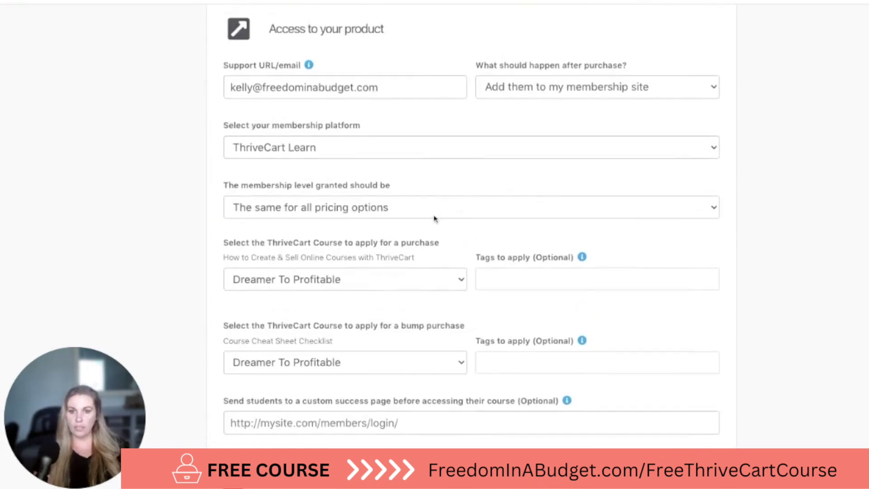
{"action": "left_click", "coordinate": [431, 208]}
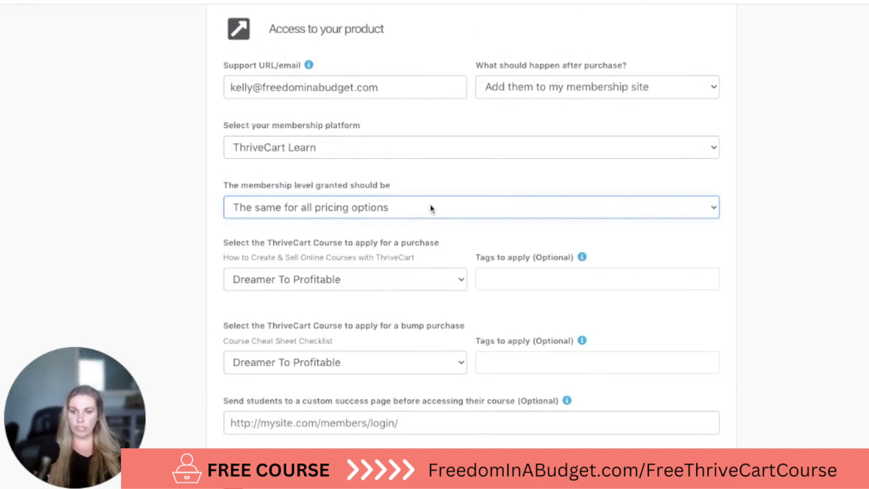
{"action": "scroll", "coordinate": [452, 184], "scroll_direction": "down", "scroll_amount": 3}
Grant the main purchase access to the 'How to Create & Sell Online Courses with ThriveCart' course
{"action": "left_click", "coordinate": [452, 188]}
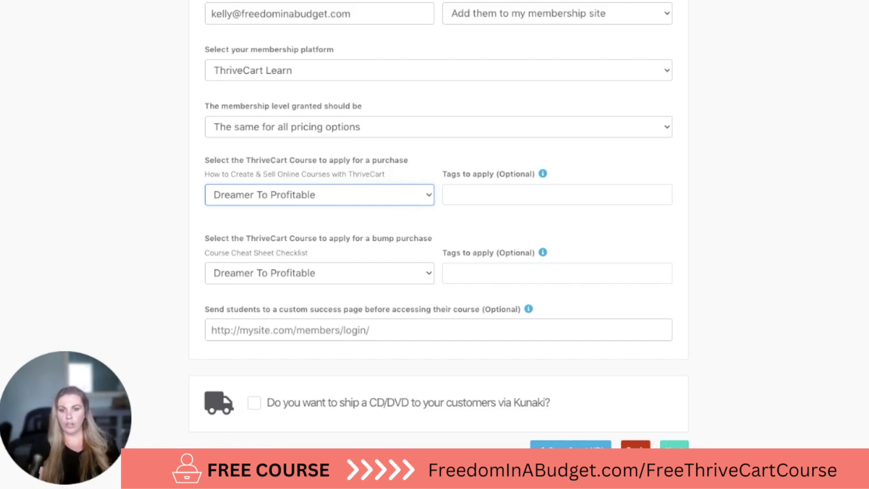
{"action": "key", "text": "Down"}
{"action": "scroll", "coordinate": [448, 227], "scroll_direction": "up", "scroll_amount": 2}
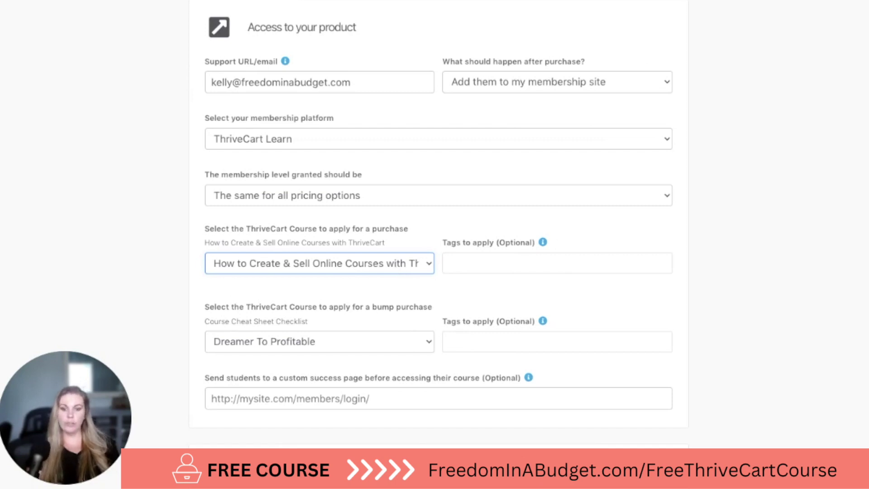
{"action": "scroll", "coordinate": [376, 213], "scroll_direction": "up", "scroll_amount": 4}
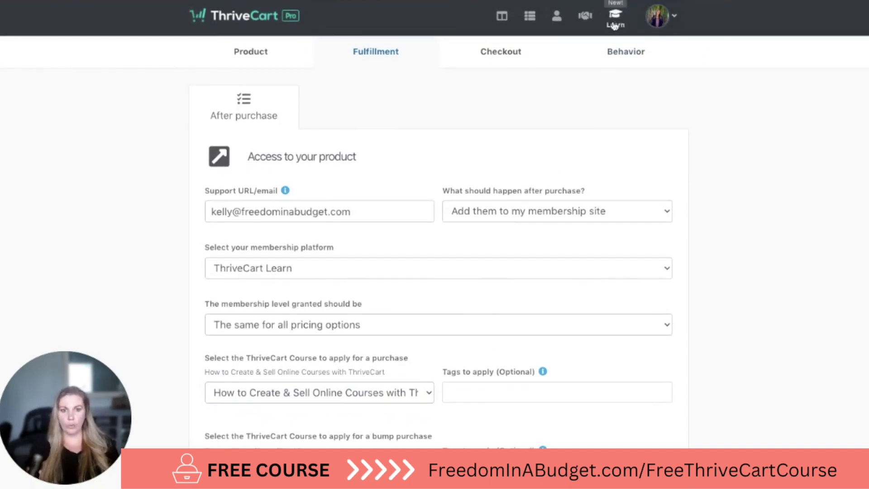
{"action": "scroll", "coordinate": [510, 192], "scroll_direction": "down", "scroll_amount": 3}
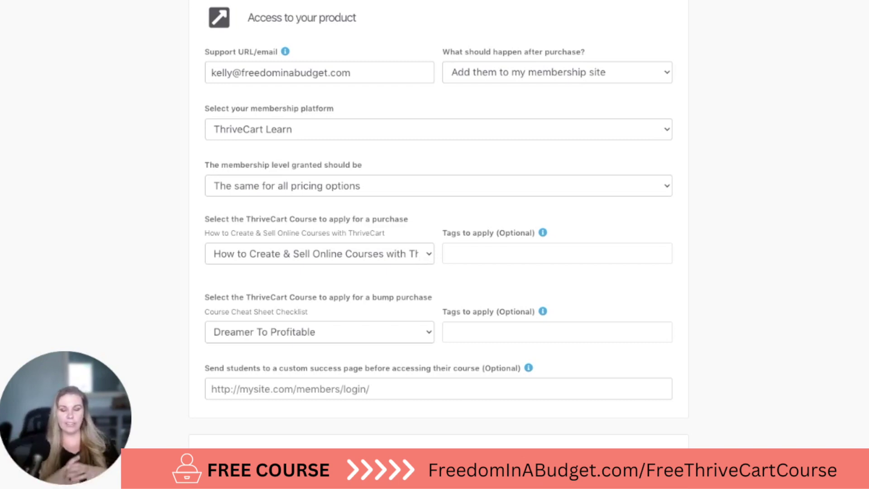
{"action": "left_click", "coordinate": [319, 254]}
{"action": "scroll", "coordinate": [303, 270], "scroll_direction": "down", "scroll_amount": 1}
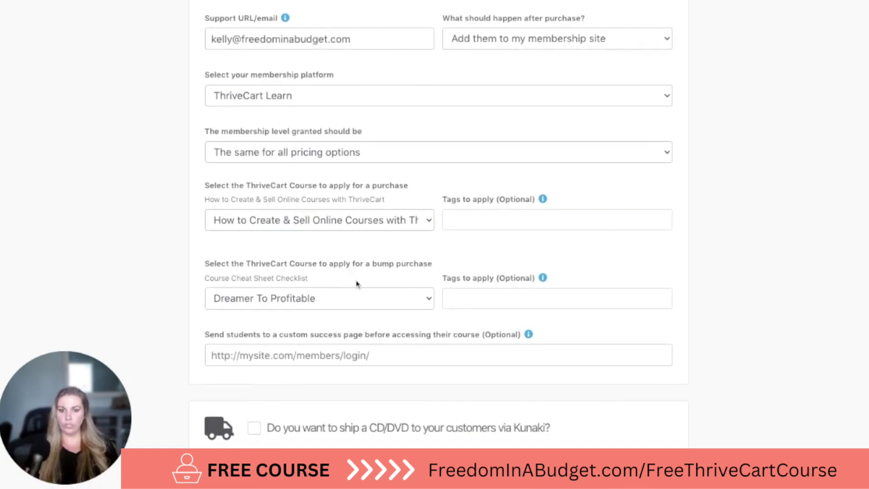
{"action": "scroll", "coordinate": [407, 269], "scroll_direction": "down", "scroll_amount": 1}
Review the bump's course, leave the success page URL empty, and continue to Checkout
{"action": "left_click", "coordinate": [351, 257]}
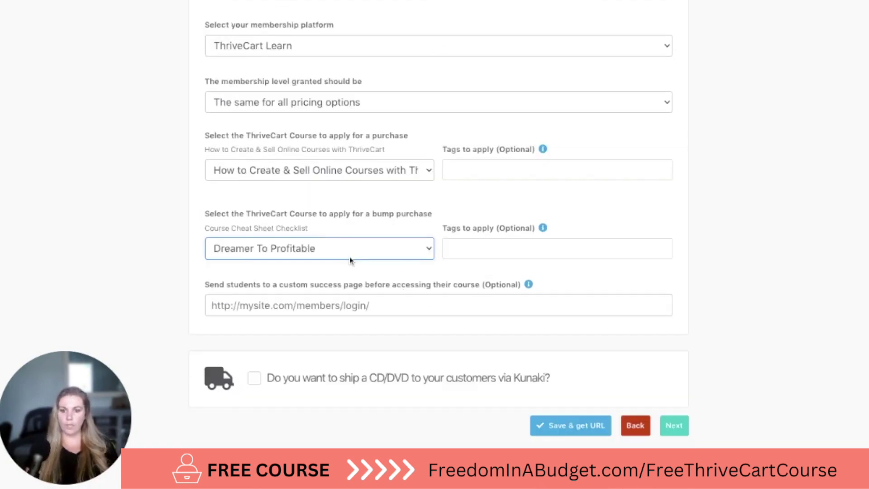
{"action": "left_click", "coordinate": [475, 211]}
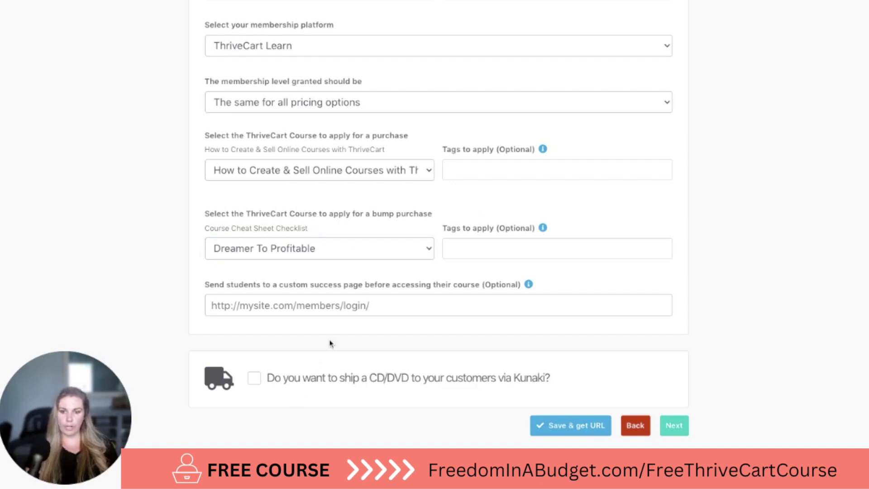
{"action": "left_click", "coordinate": [312, 302]}
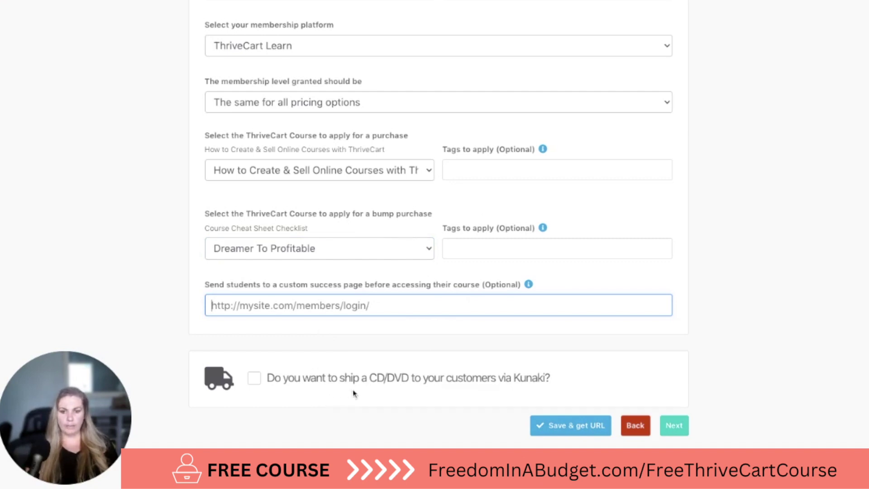
{"action": "left_click", "coordinate": [764, 366]}
{"action": "left_click", "coordinate": [686, 432]}
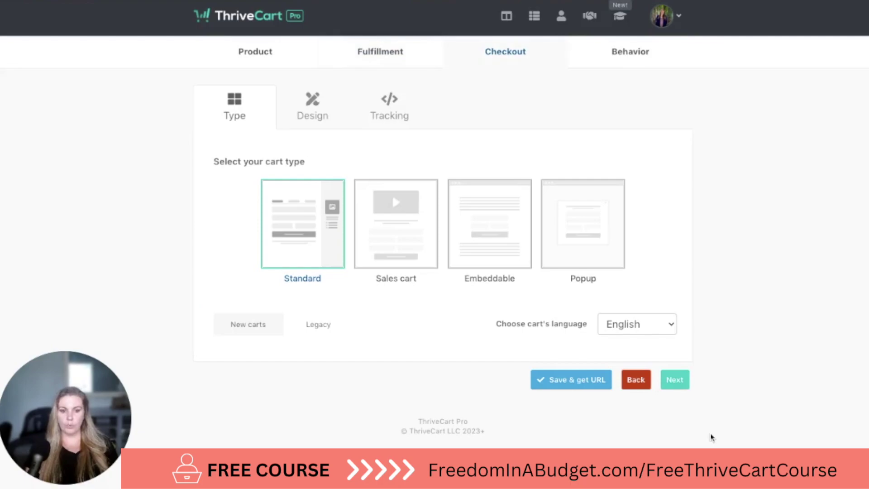